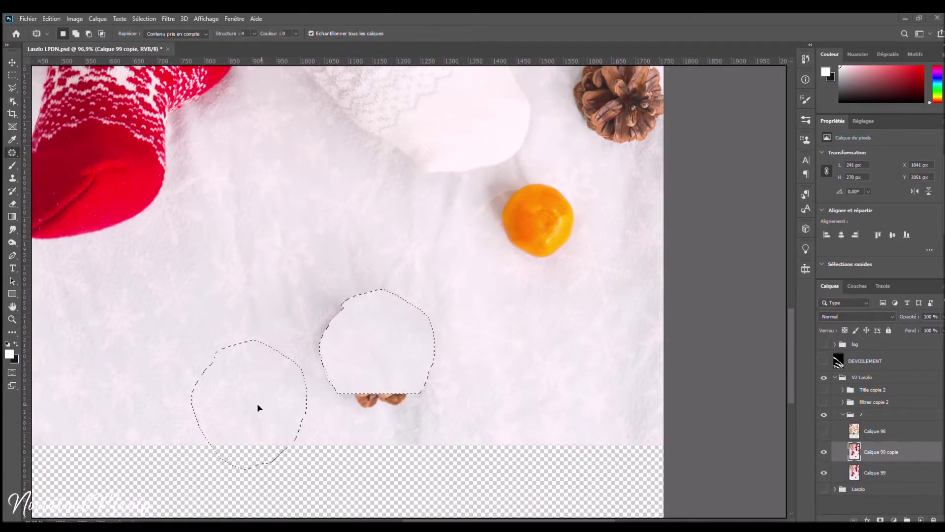
Patch a marked area of the white fur with clean fur texture.
drag(344, 398, 363, 309)
drag(344, 351, 205, 313)
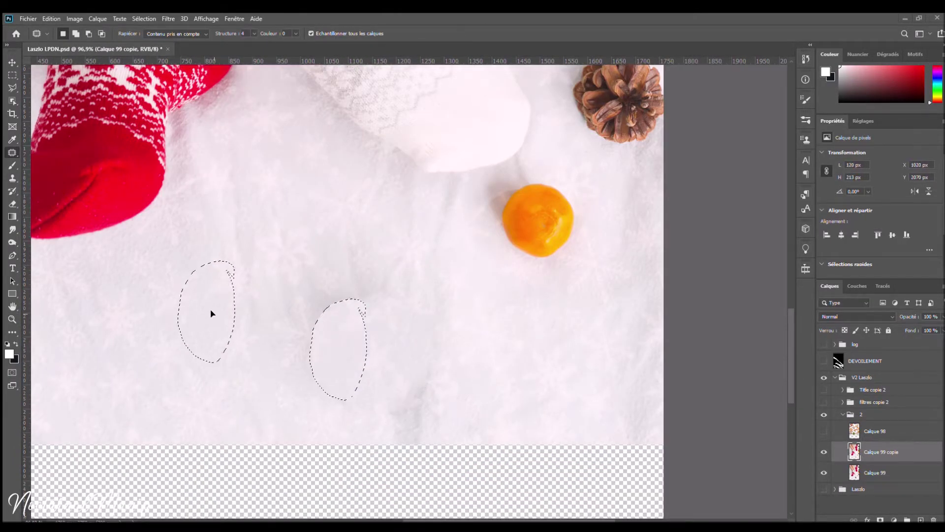
drag(322, 398, 344, 345)
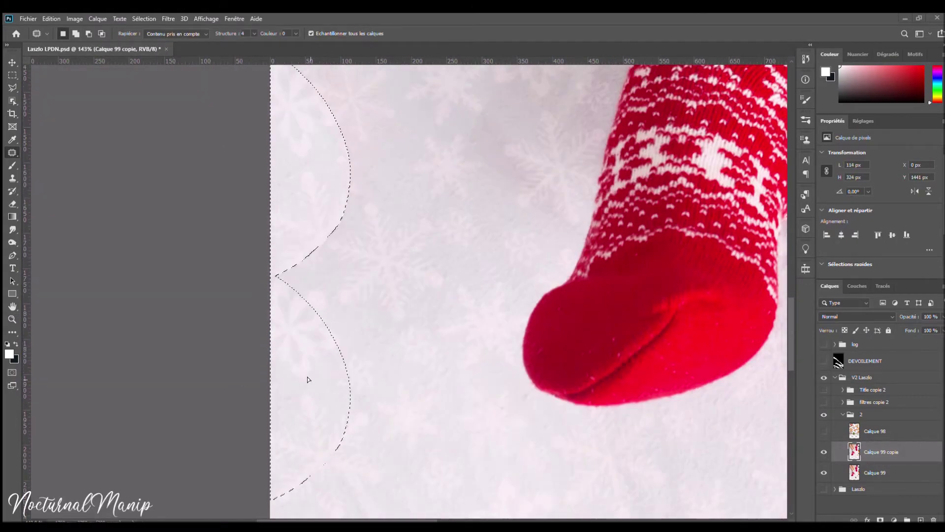
key(z)
scroll(368, 394, down, 5)
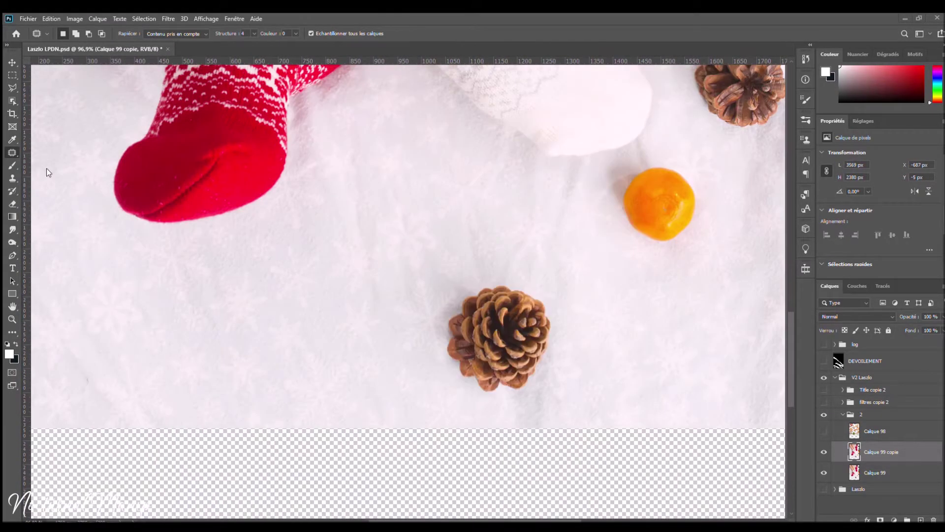
Spot-heal the pine cone away at the right edge of the canvas.
key(j)
drag(473, 315, 564, 401)
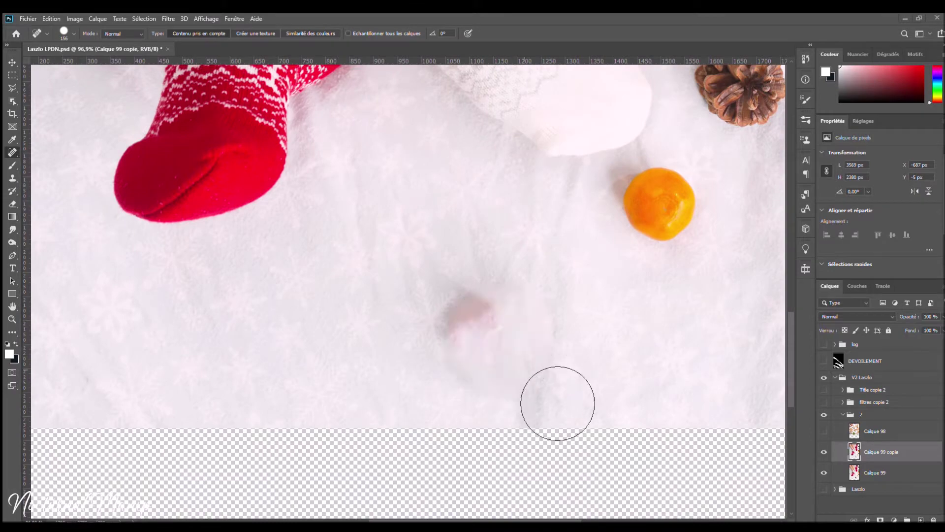
key(ctrl+z)
drag(749, 369, 398, 507)
scroll(419, 260, up, 3)
drag(374, 212, 458, 344)
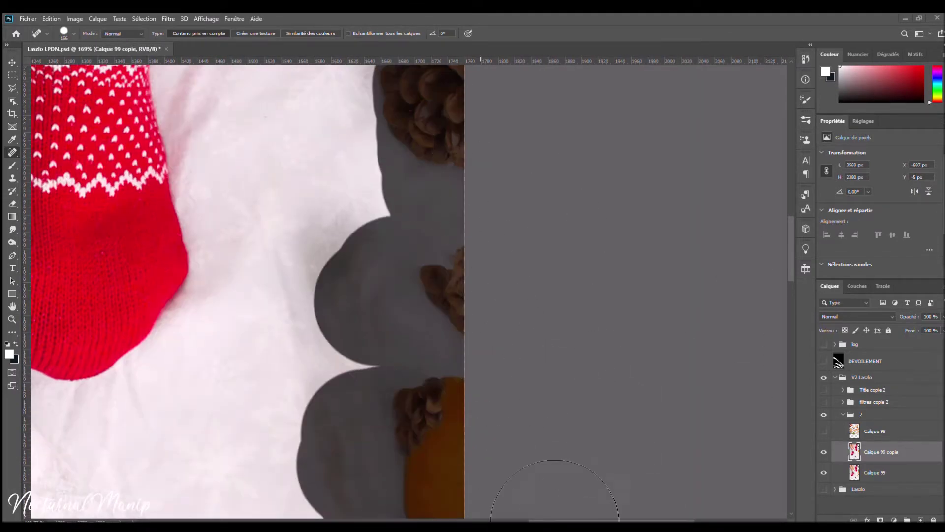
click(11, 178)
Copy fur patches onto new layers and move them up over the empty gap.
key(m)
drag(114, 274, 173, 308)
key(ctrl+j)
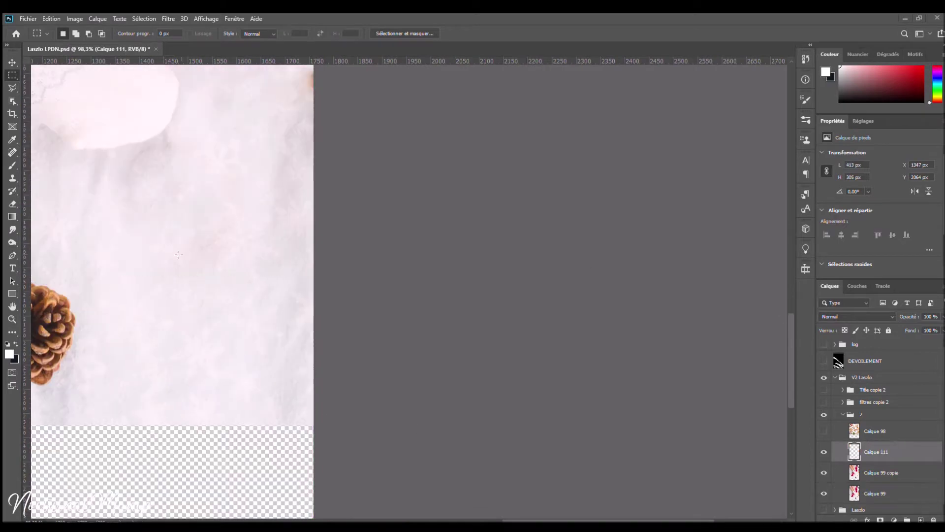
key(v)
drag(225, 230, 237, 201)
key(ctrl+j)
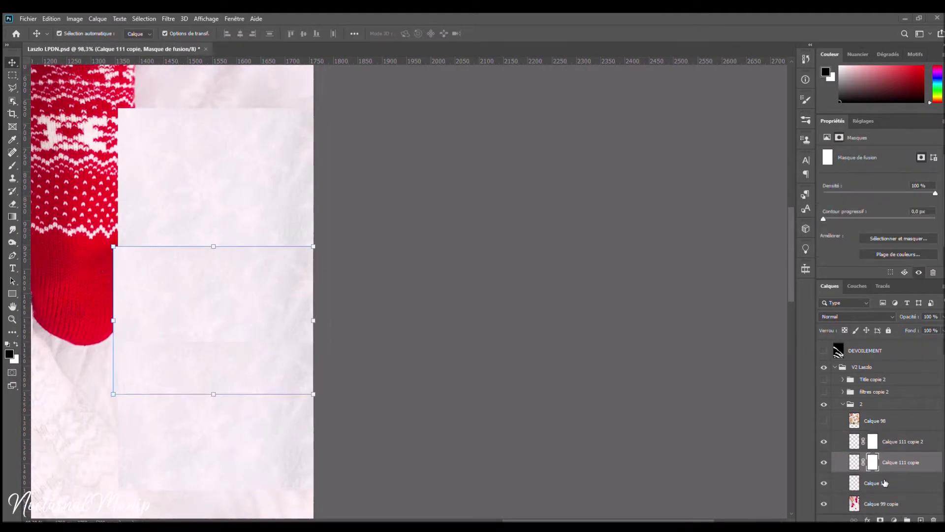
key(b)
key(alt+bracketright)
key(v)
drag(237, 249, 241, 205)
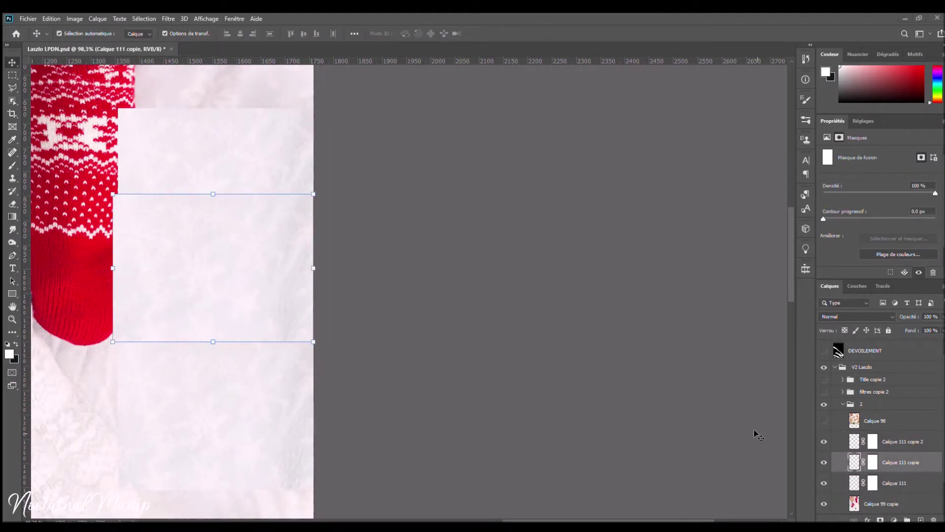
drag(255, 350, 256, 310)
Mask away the fur patch edge near the red sock.
key(b)
key(ctrl+e)
mouse_move(124, 261)
mouse_down()
mouse_move(133, 113)
mouse_move(146, 344)
mouse_up()
key(v)
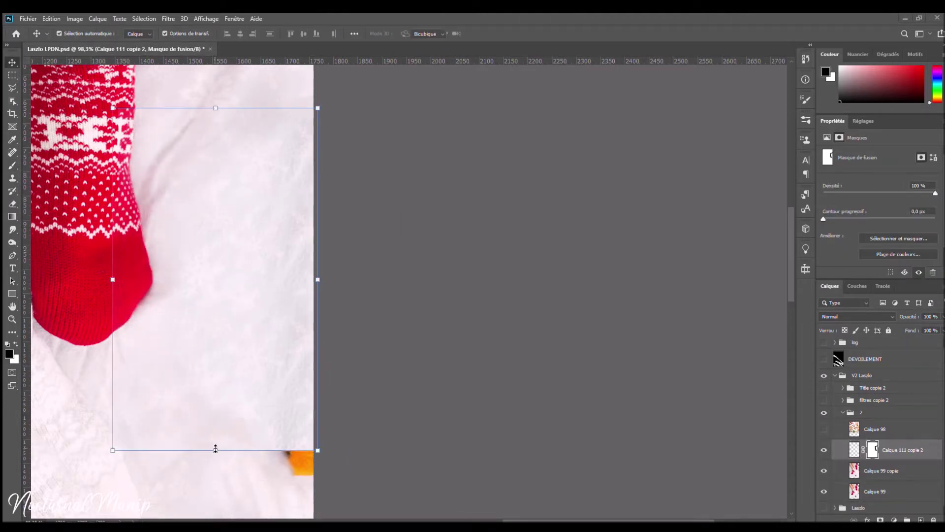
key(z)
scroll(243, 409, down, 3)
scroll(243, 410, down, 5)
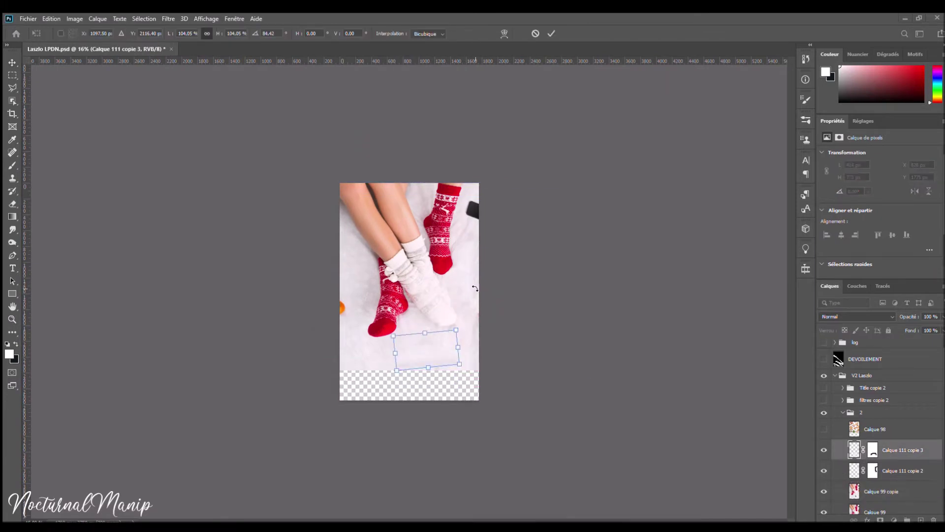
scroll(495, 451, up, 6)
Shift the lighter fur patch right and clip a Levels adjustment to it.
key(v)
click(279, 262)
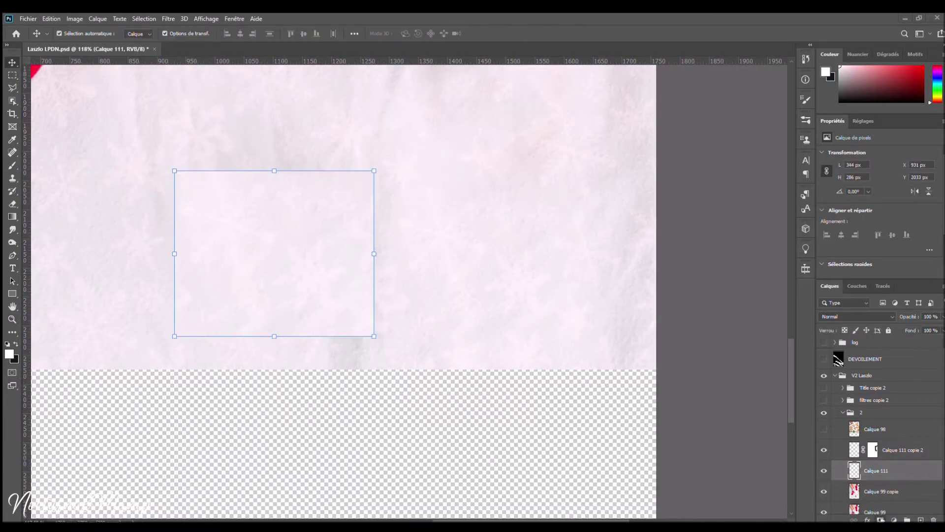
key(b)
drag(387, 203, 410, 203)
click(862, 120)
click(851, 139)
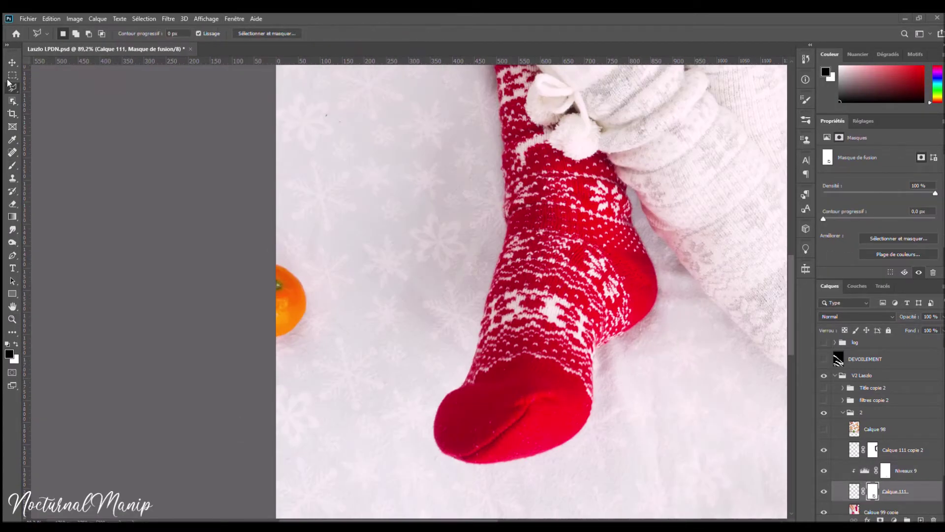
Copy the fur onto a new layer for stretching down into the bottom strip.
key(ctrl+j)
key(b)
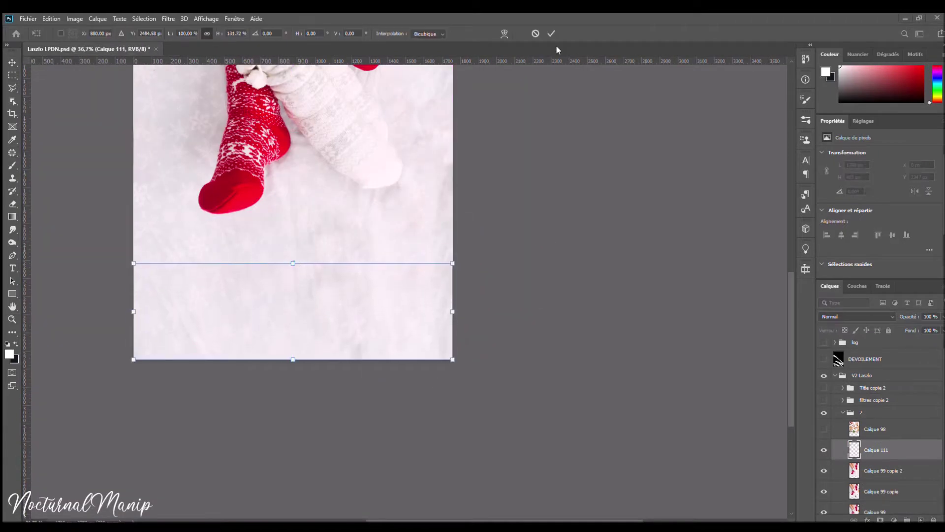
key(ctrl+2)
key(ctrl+t)
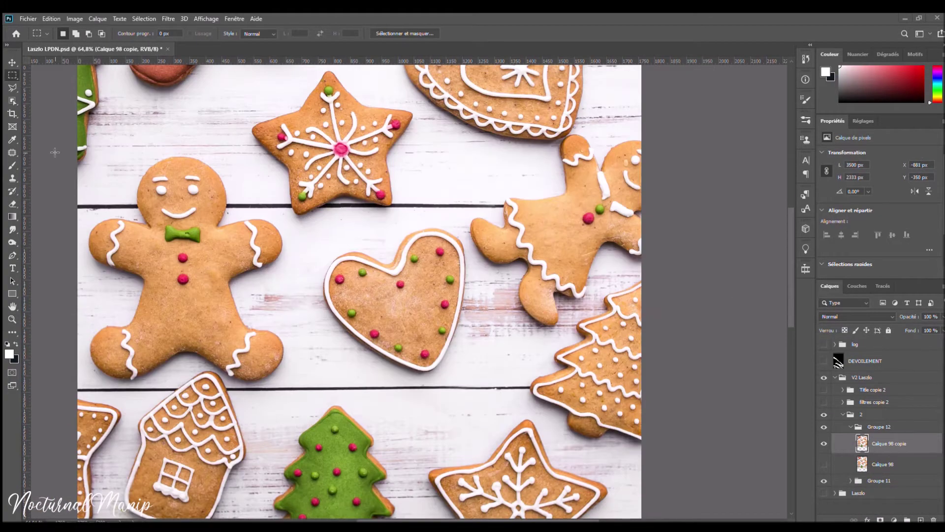
Select the heart cookie with Object Selection.
key(w)
drag(310, 220, 484, 389)
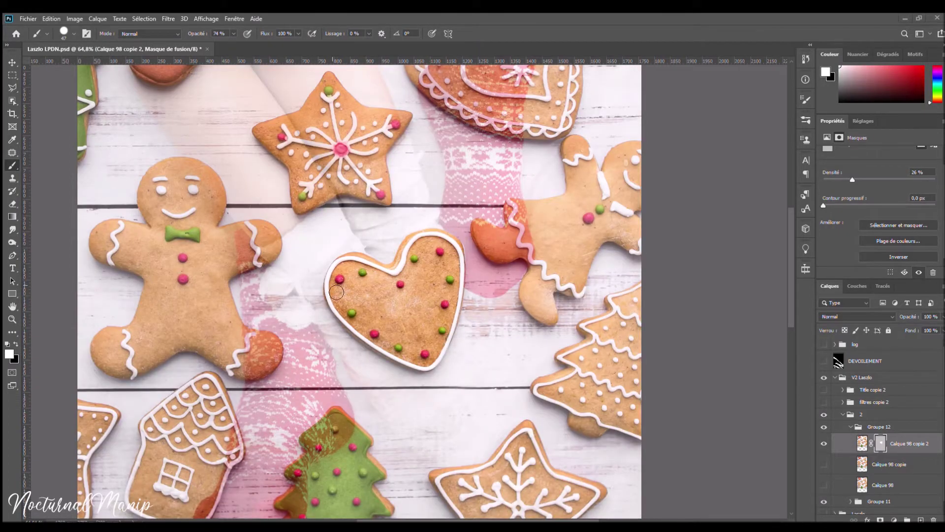
scroll(357, 329, up, 5)
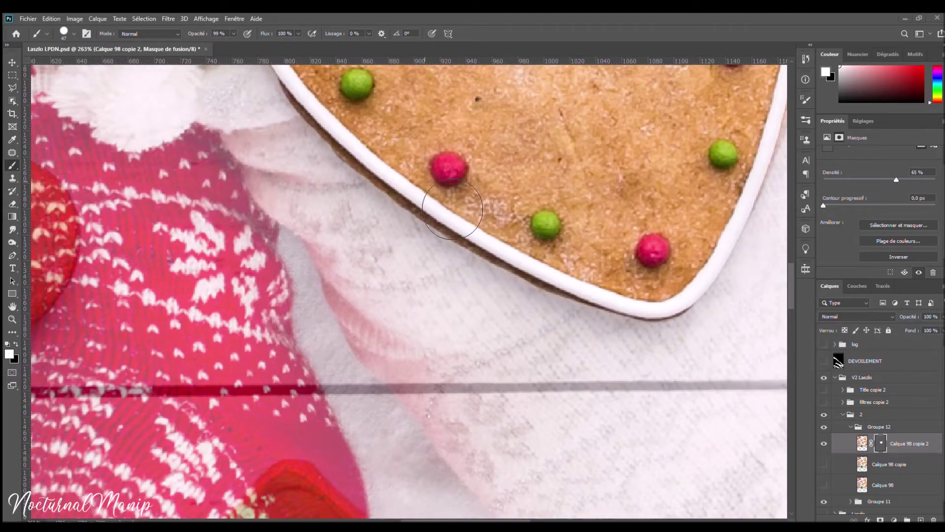
scroll(326, 186, up, 5)
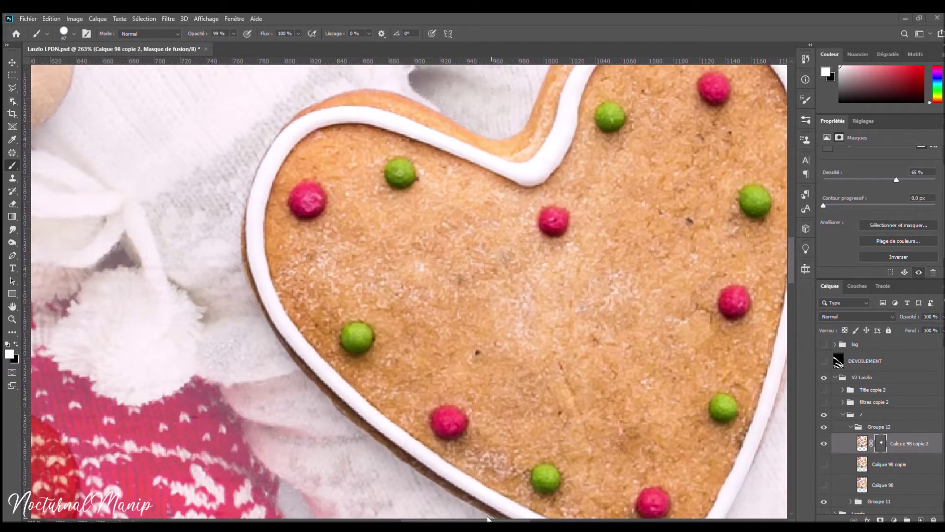
scroll(463, 351, right, 6)
scroll(715, 320, down, 4)
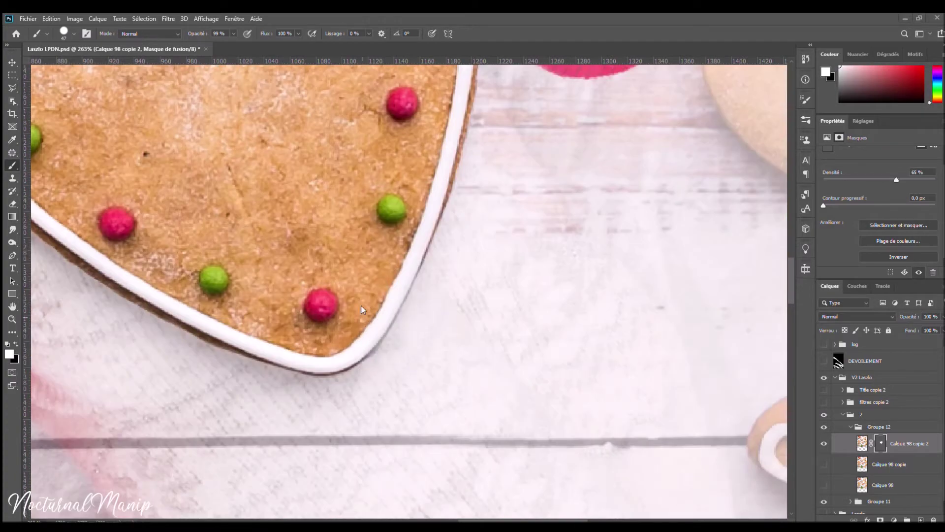
scroll(509, 346, up, 8)
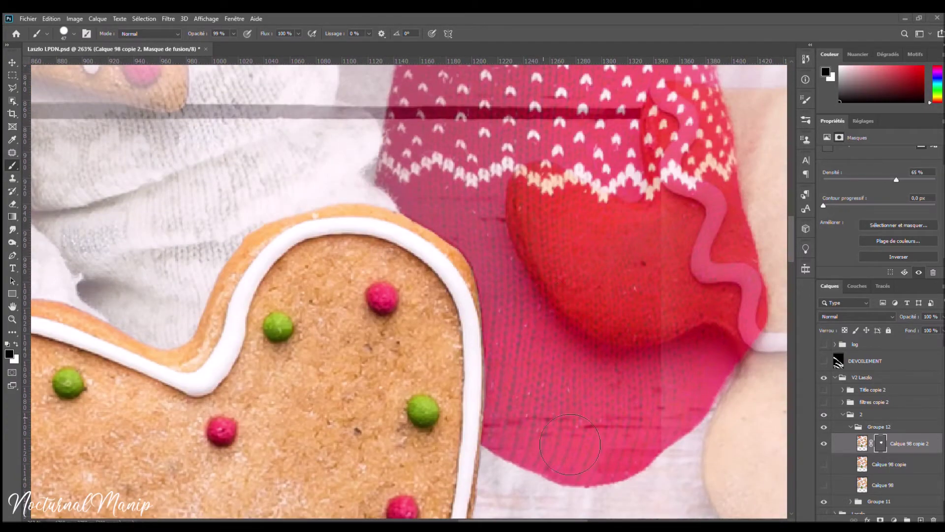
key(ctrl+0)
Move the heart cookie layer and the other cookie photo copy down and right.
key(ctrl+t)
mouse_move(366, 109)
mouse_down()
mouse_move(578, 160)
mouse_move(483, 334)
mouse_up()
key(Return)
key(ctrl+t)
drag(481, 264, 522, 291)
click(551, 33)
Copy cookies onto new layers and shift the cookie photo up and left.
key(ctrl+shift+alt+n)
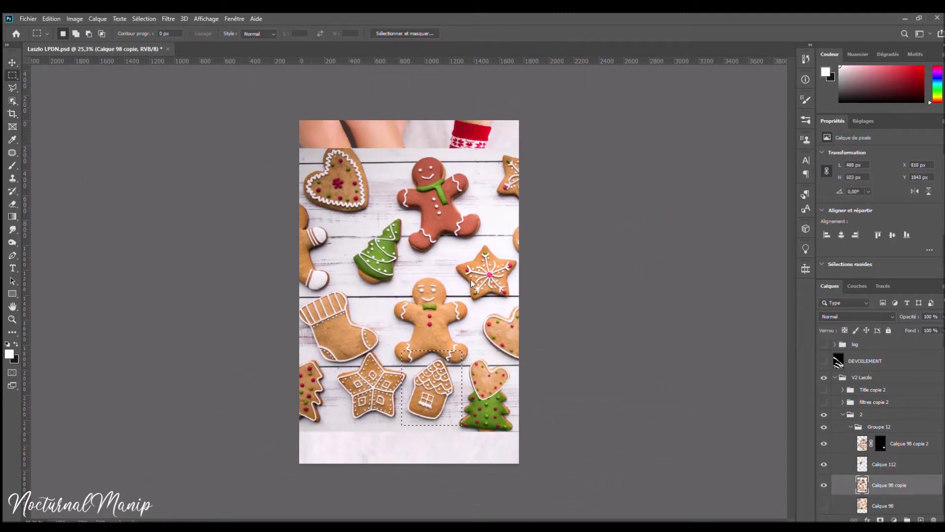
key(ctrl+j)
key(ctrl+j)
key(v)
drag(471, 398, 304, 309)
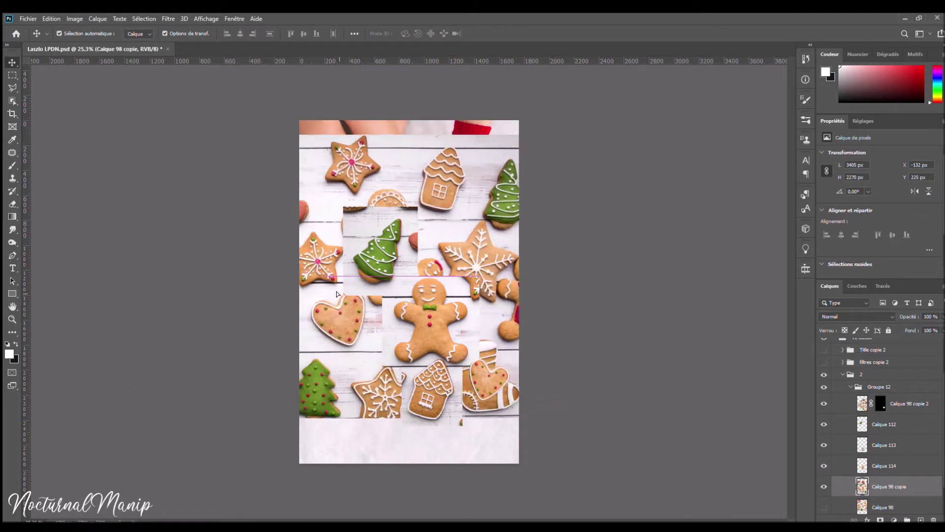
Copy the stocking cookie onto its own layer and hide the full cookie photo.
key(m)
mouse_move(422, 275)
mouse_down()
mouse_move(475, 307)
mouse_move(339, 421)
mouse_up()
key(ctrl+j)
click(823, 503)
key(ctrl+t)
Place the star cookie at the left edge and the gingerbread man, scaled and rotated, at top-right.
click(884, 446)
key(ctrl+t)
drag(512, 192, 310, 206)
click(823, 425)
click(884, 425)
key(ctrl+t)
drag(433, 327, 519, 173)
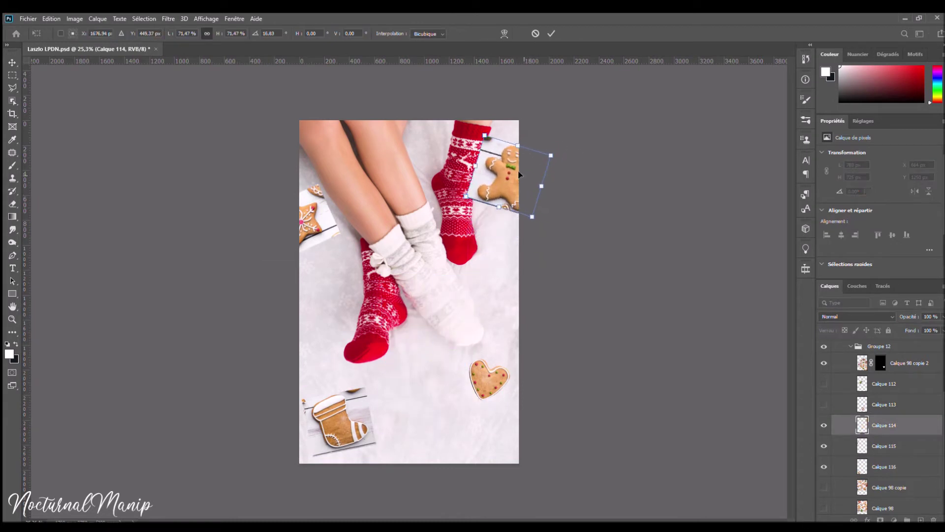
key(Return)
click(823, 404)
Place the heart cookie at bottom-right and the tree cookie toward the bottom centre.
drag(424, 393, 522, 438)
click(823, 384)
click(884, 383)
key(ctrl+t)
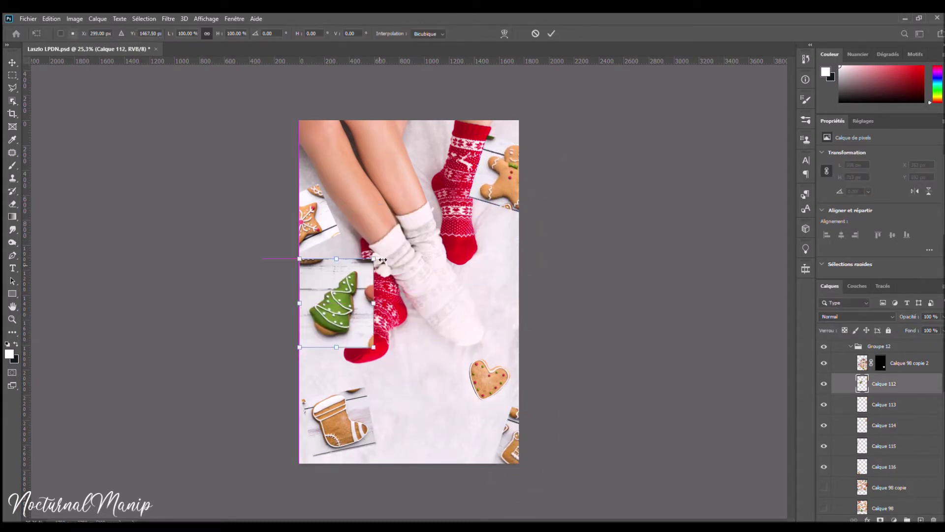
drag(336, 303, 420, 381)
key(Return)
Reposition the gingerbread man, stocking and house cookies, then select the tree cookie shape.
drag(497, 172, 497, 261)
drag(339, 423, 325, 374)
drag(310, 217, 313, 254)
click(339, 435)
click(315, 251)
click(418, 376)
scroll(404, 426, up, 5)
key(w)
drag(349, 148, 467, 389)
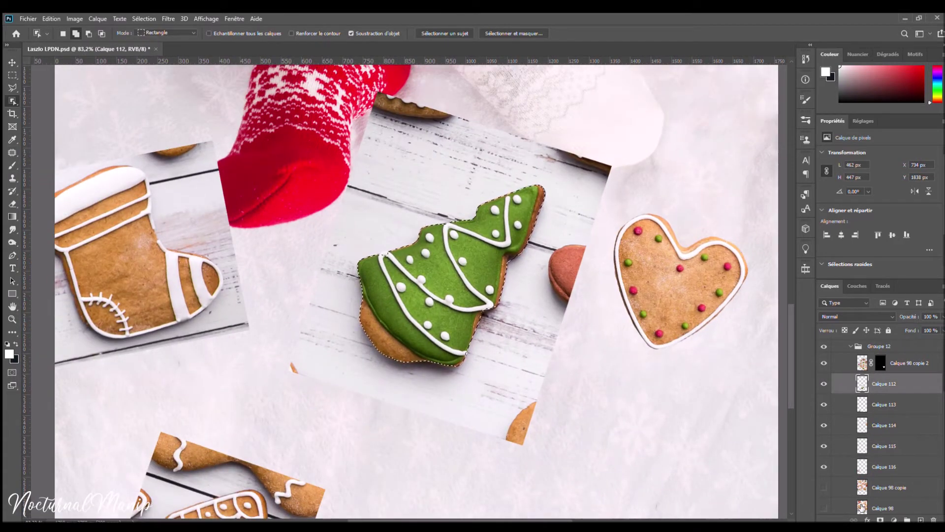
Mask the cookie backdrop and brush Calque 114's mask along the gingerbread man's edges, swapping black and white.
click(880, 519)
key(b)
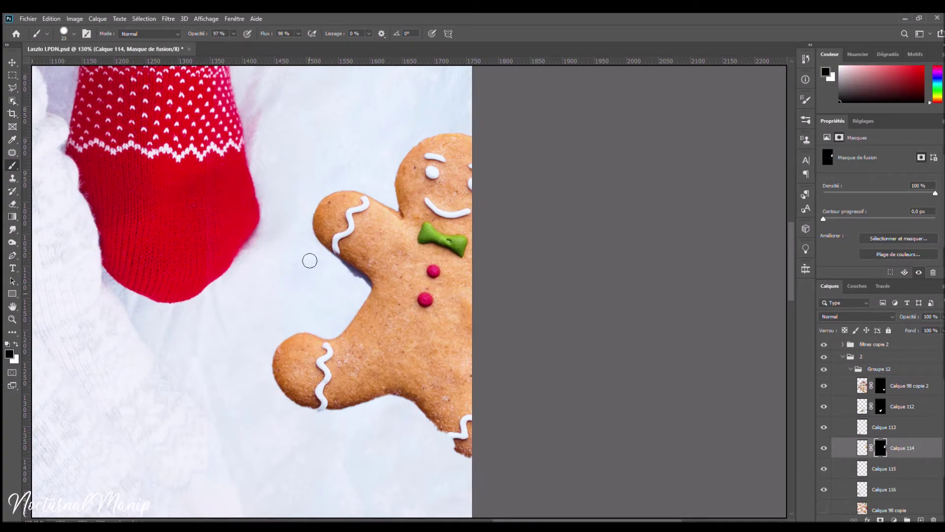
drag(243, 206, 399, 311)
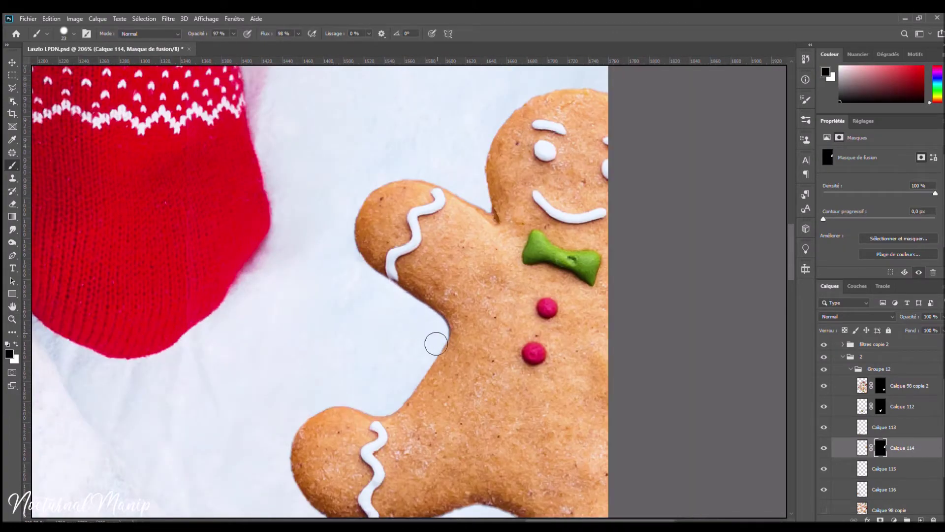
scroll(442, 268, down, 3)
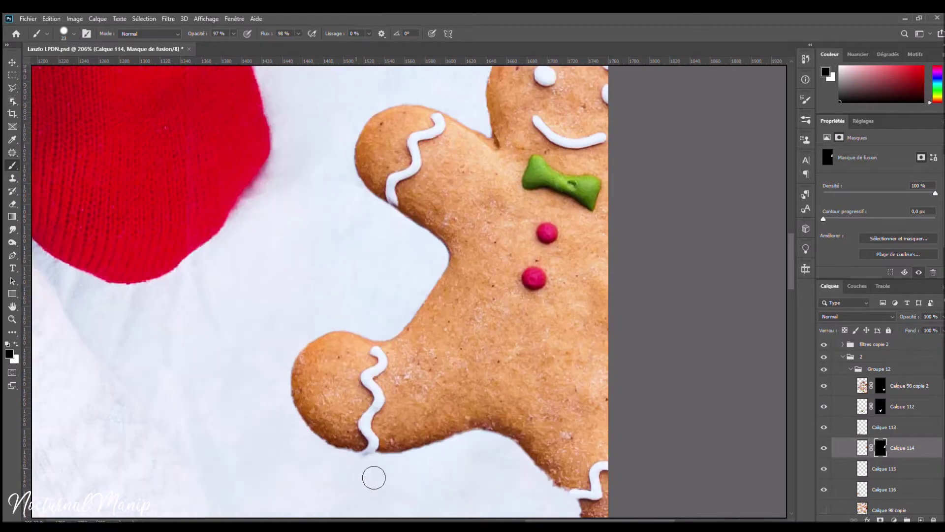
scroll(373, 478, down, 7)
key(x)
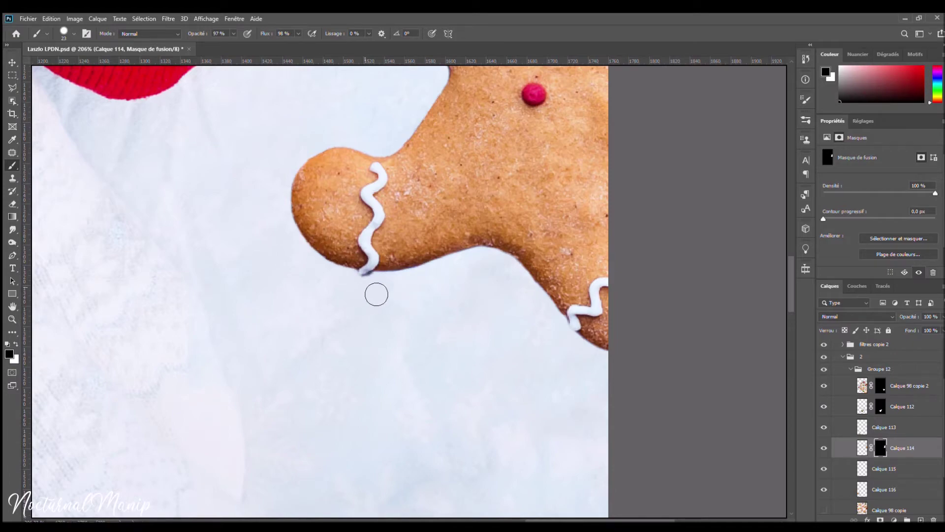
scroll(492, 246, up, 13)
key(x)
scroll(369, 384, down, 5)
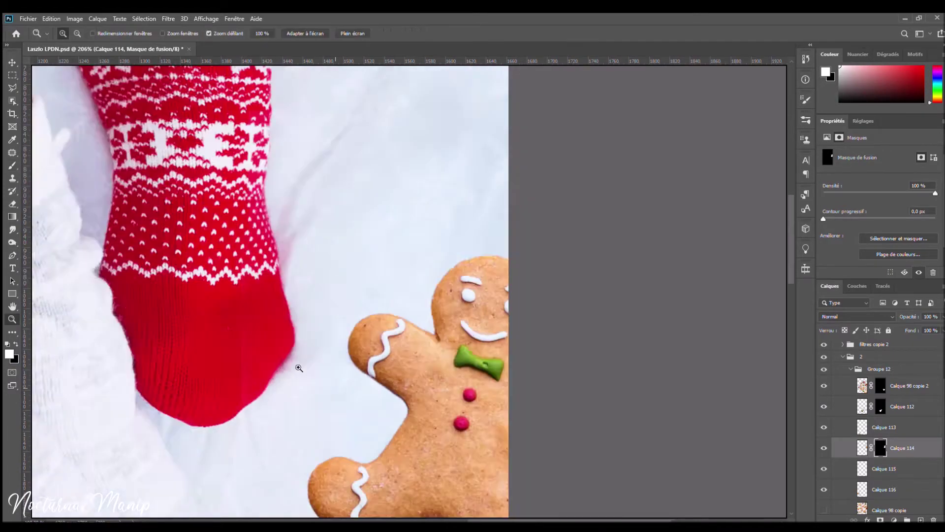
key(alt+bracketleft)
scroll(289, 212, up, 5)
key(x)
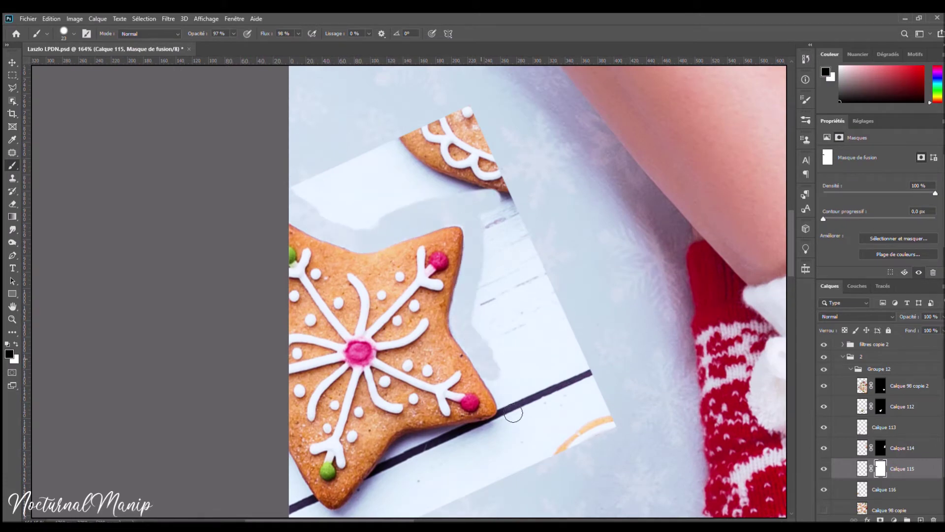
Paint out the white paper strip below the star cookie on Calque 115's mask.
mouse_move(388, 209)
mouse_down()
mouse_move(521, 194)
mouse_move(540, 449)
mouse_move(502, 428)
mouse_up()
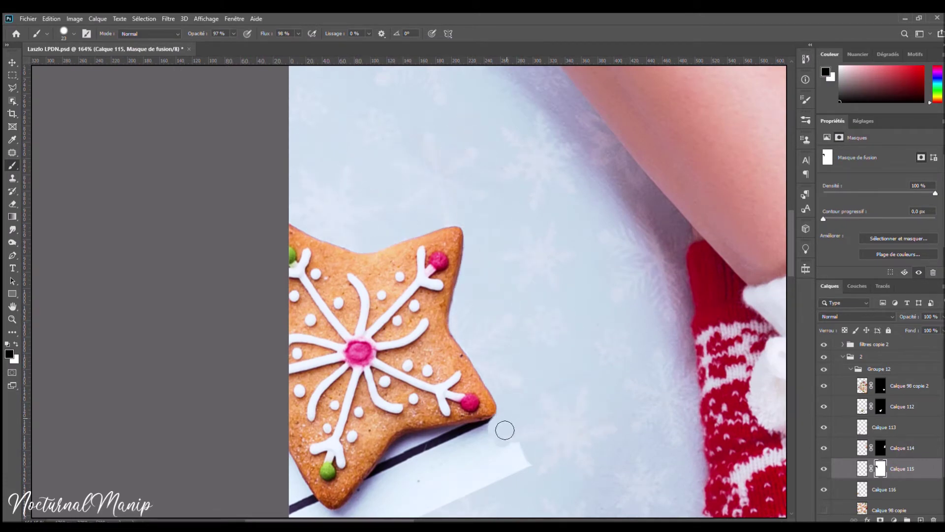
scroll(290, 356, down, 3)
drag(358, 417, 451, 387)
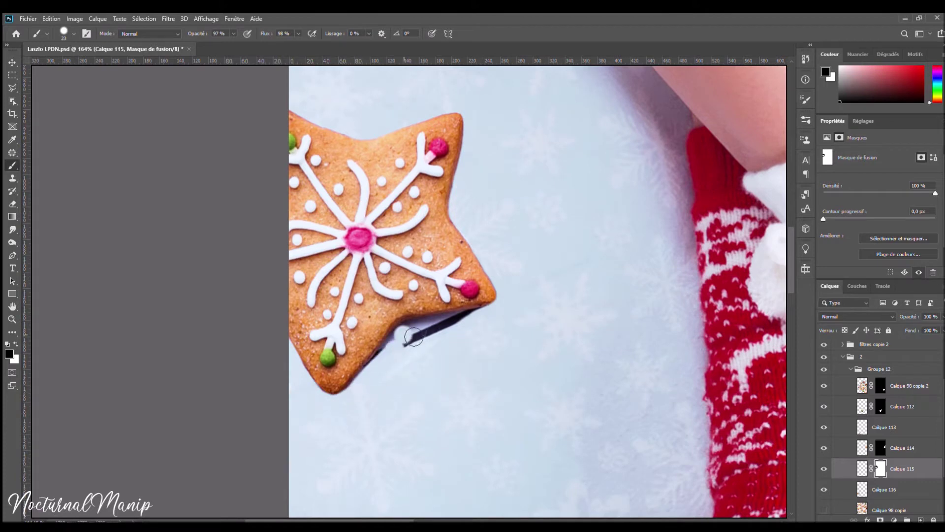
scroll(411, 339, down, 5)
scroll(399, 270, up, 4)
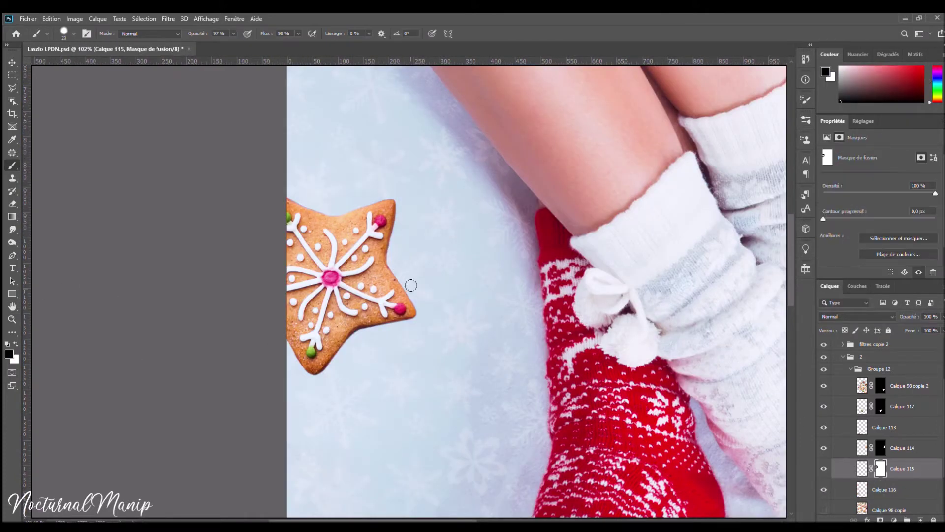
Give the star cookie an Ombre portée drop shadow, positioned by dragging.
double_click(862, 468)
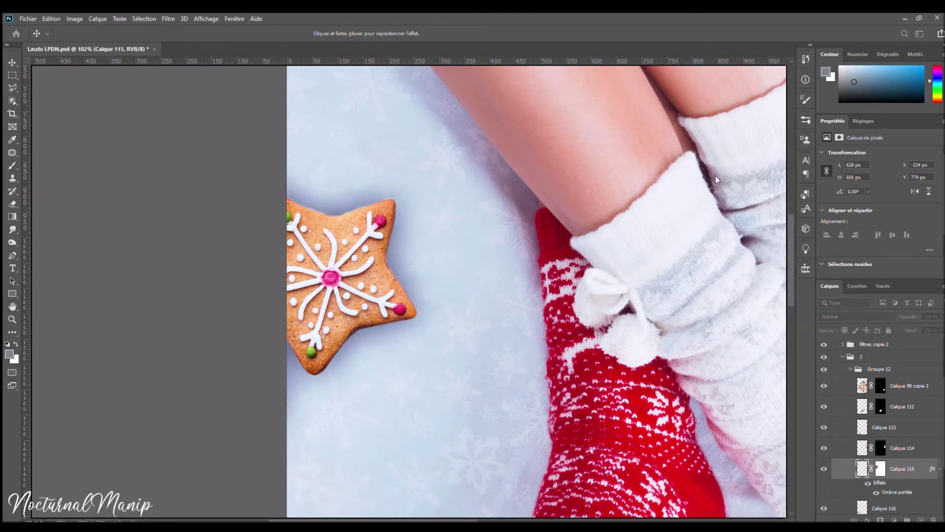
mouse_move(708, 156)
mouse_down()
mouse_move(705, 135)
mouse_move(722, 175)
mouse_move(737, 143)
mouse_up()
key(Return)
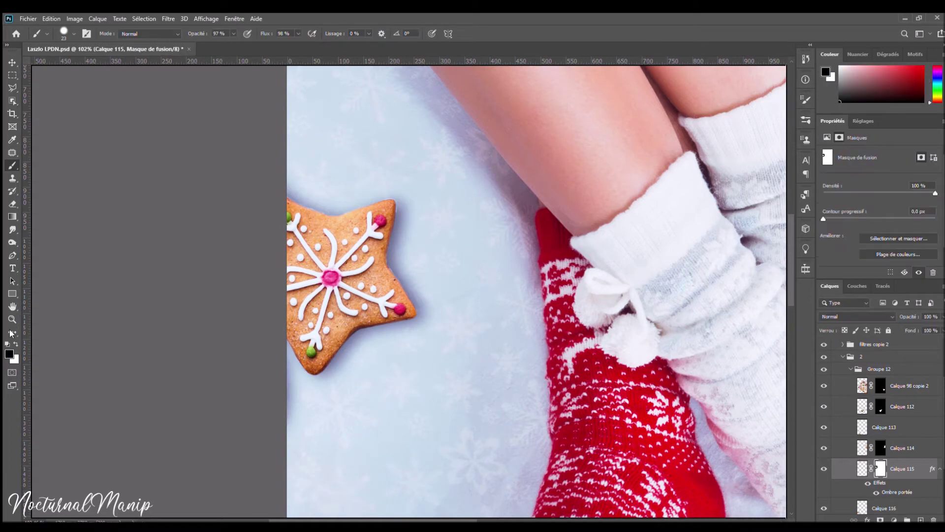
scroll(367, 226, up, 3)
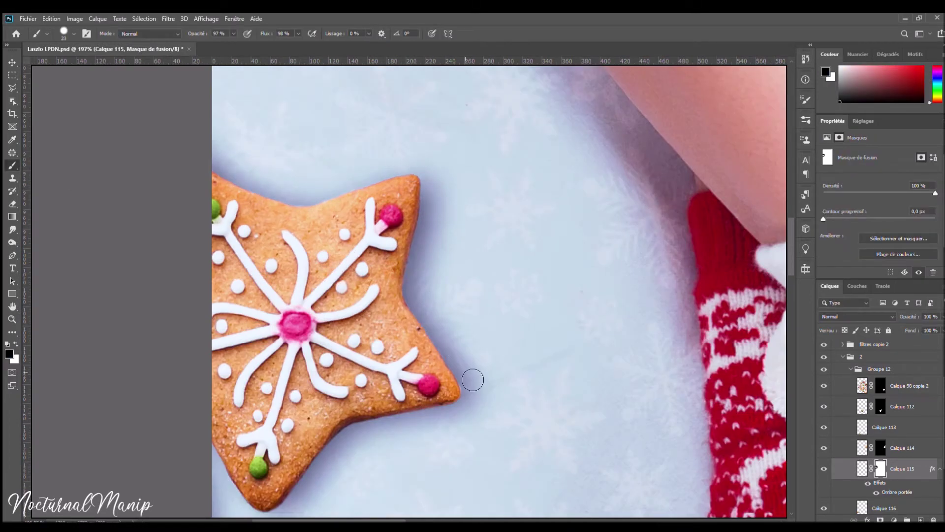
scroll(430, 189, down, 3)
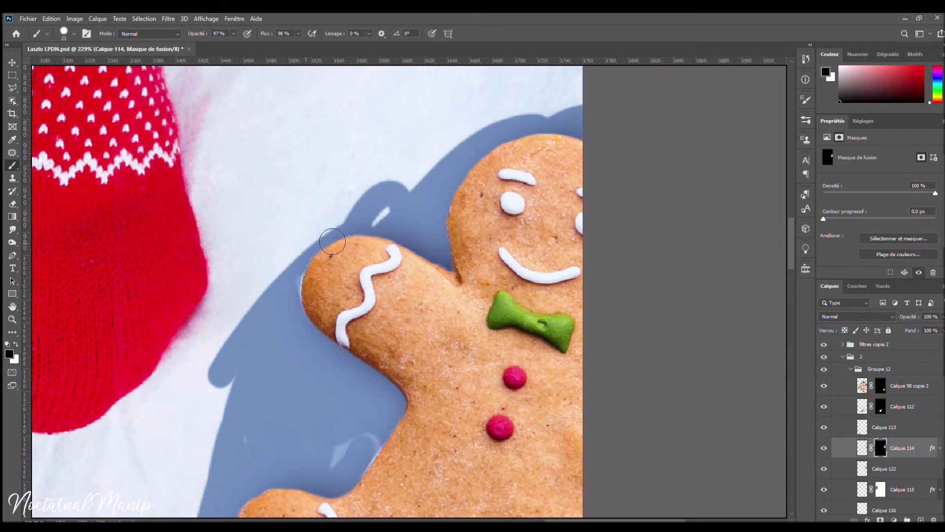
Scroll to check the new shadow layer beneath the gingerbread man.
scroll(436, 235, down, 5)
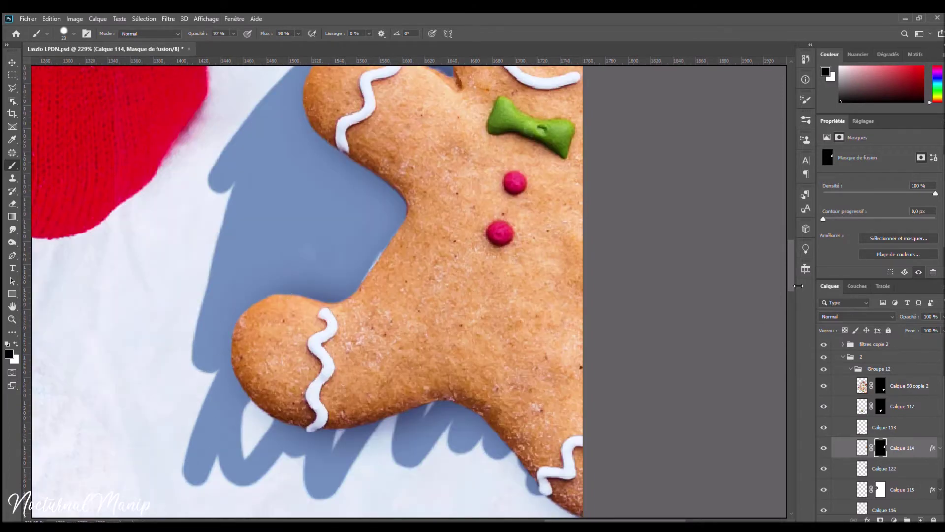
scroll(366, 199, down, 2)
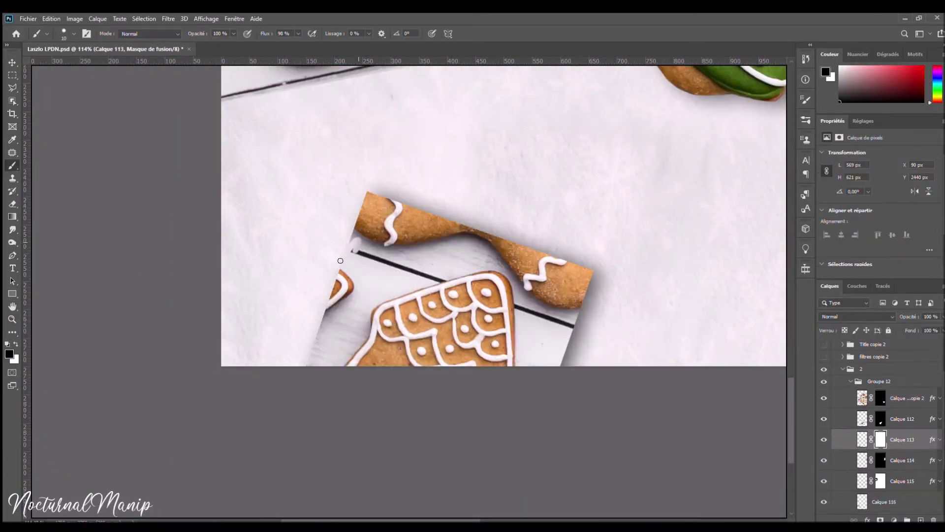
Mask away the backdrop, stray cone cookie and pale strips around the bottom cookie on Calque 113.
drag(339, 295, 393, 207)
drag(443, 227, 386, 284)
mouse_move(340, 362)
mouse_down()
mouse_move(555, 257)
mouse_move(365, 291)
mouse_up()
scroll(365, 291, up, 5)
mouse_move(370, 201)
mouse_down()
mouse_move(486, 169)
mouse_move(195, 309)
mouse_up()
mouse_move(523, 180)
mouse_down()
mouse_move(563, 258)
mouse_move(565, 375)
mouse_move(259, 400)
mouse_move(738, 418)
mouse_up()
key(z)
scroll(895, 443, down, 2)
Add a mask to the stocking cookie layer Calque 116 and paint out the surrounding grey patches.
click(895, 444)
click(880, 519)
key(b)
scroll(171, 173, up, 2)
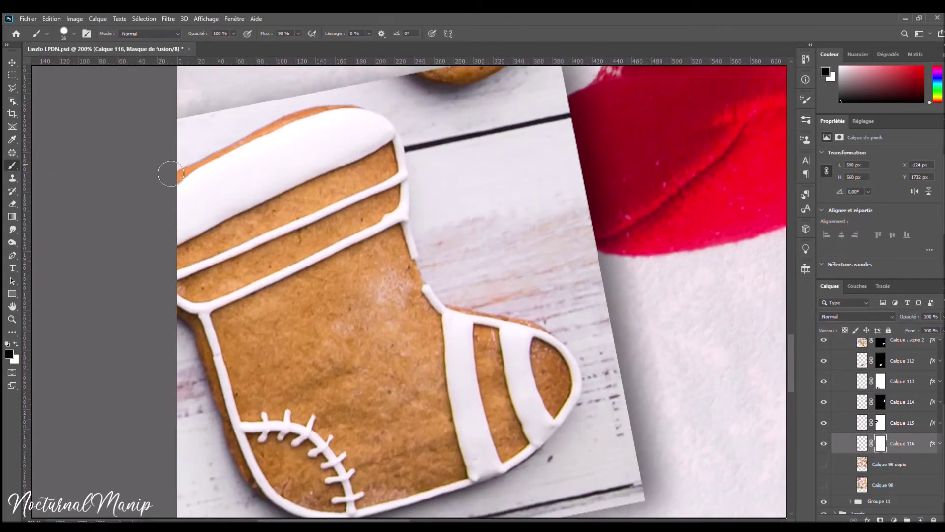
mouse_move(222, 147)
mouse_down()
mouse_move(294, 111)
mouse_move(466, 143)
mouse_move(433, 169)
mouse_move(424, 143)
mouse_move(567, 288)
mouse_move(431, 220)
mouse_up()
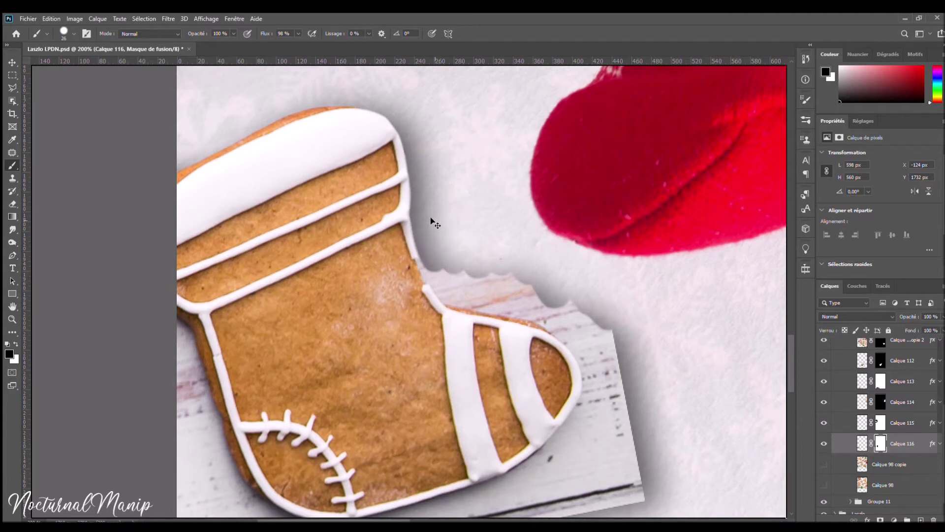
drag(528, 313, 566, 303)
drag(196, 376, 189, 416)
Erase the dark shadow artefact under the stocking and fit the whole cover in view.
drag(529, 313, 616, 393)
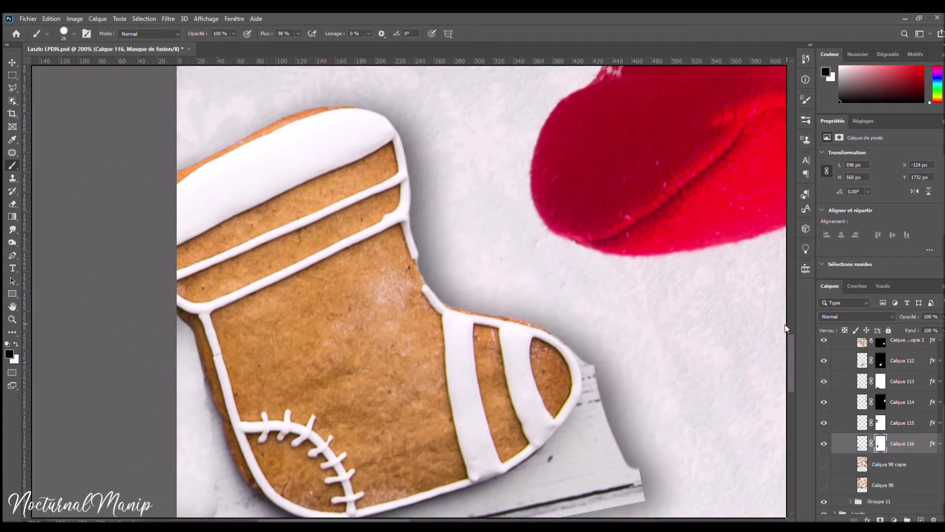
scroll(599, 173, down, 5)
mouse_move(599, 172)
mouse_down()
mouse_move(584, 251)
mouse_move(477, 332)
mouse_move(155, 223)
mouse_up()
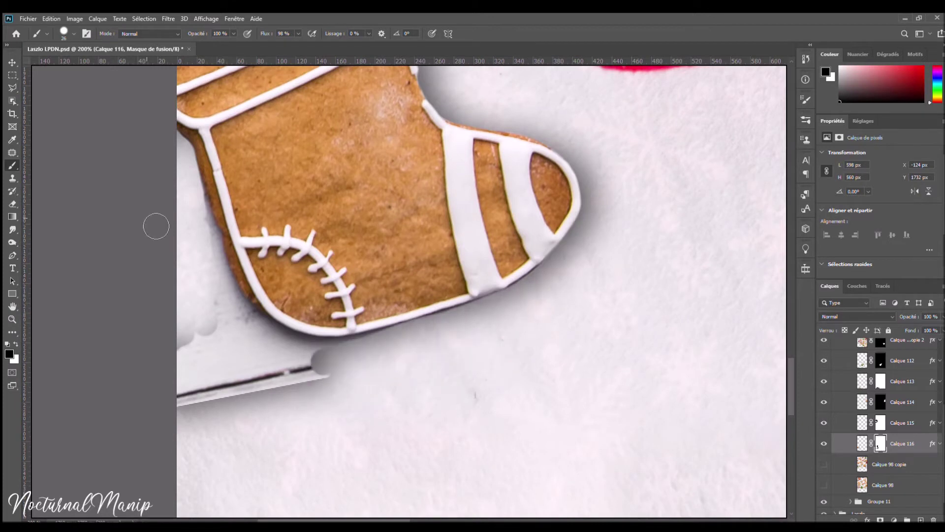
mouse_move(247, 321)
mouse_down()
mouse_move(312, 379)
mouse_move(266, 332)
mouse_move(427, 341)
mouse_up()
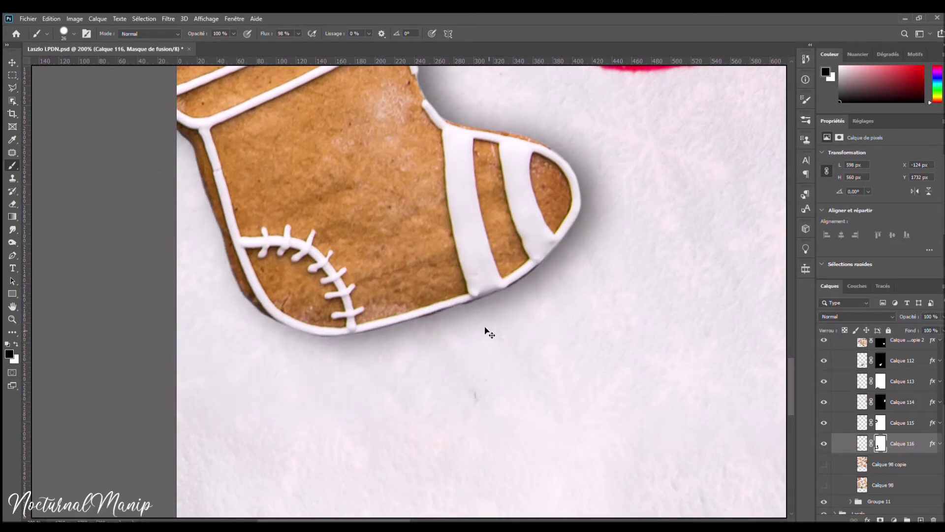
scroll(132, 98, up, 5)
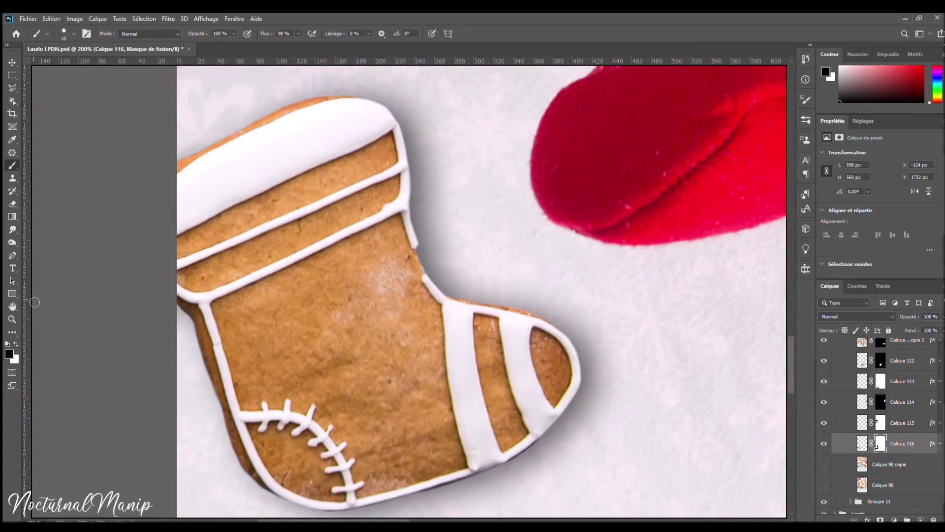
key(z)
key(ctrl+0)
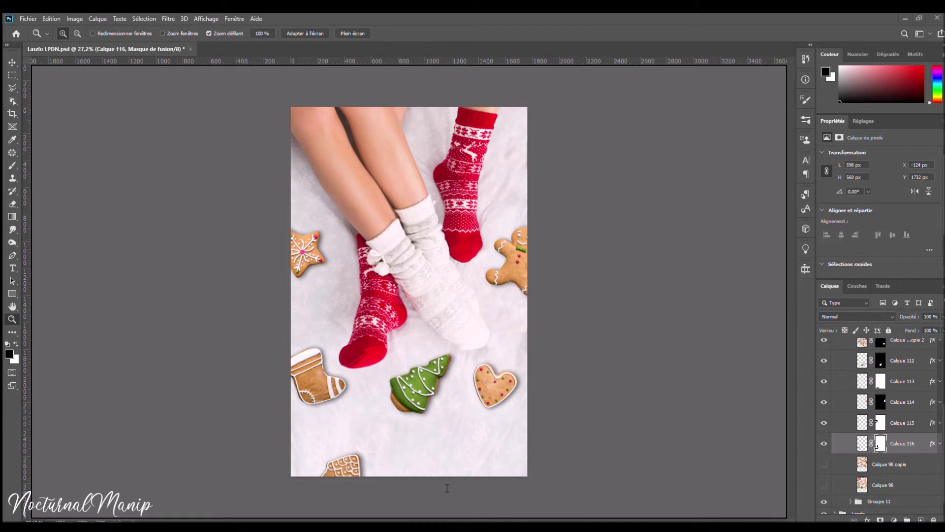
Nudge the Calque 116 stocking cookie slightly lower on the cover.
drag(318, 376, 320, 389)
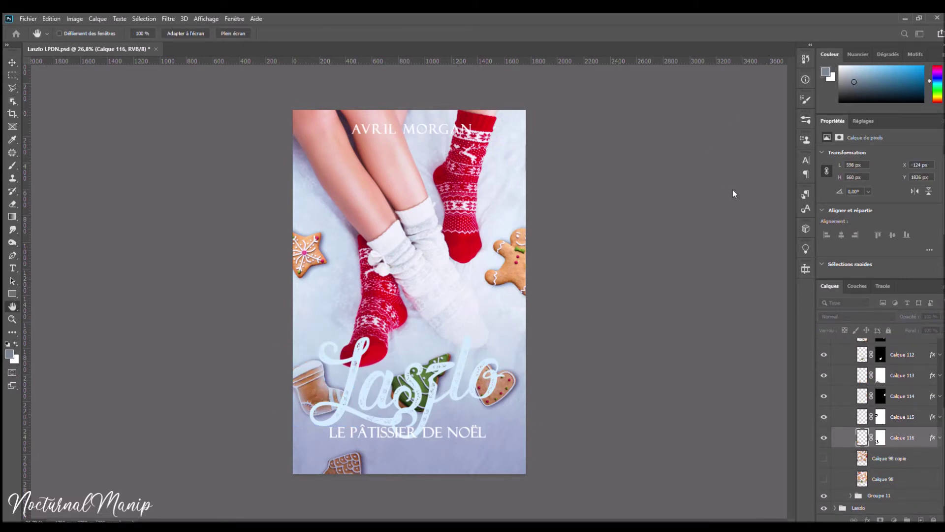
key(v)
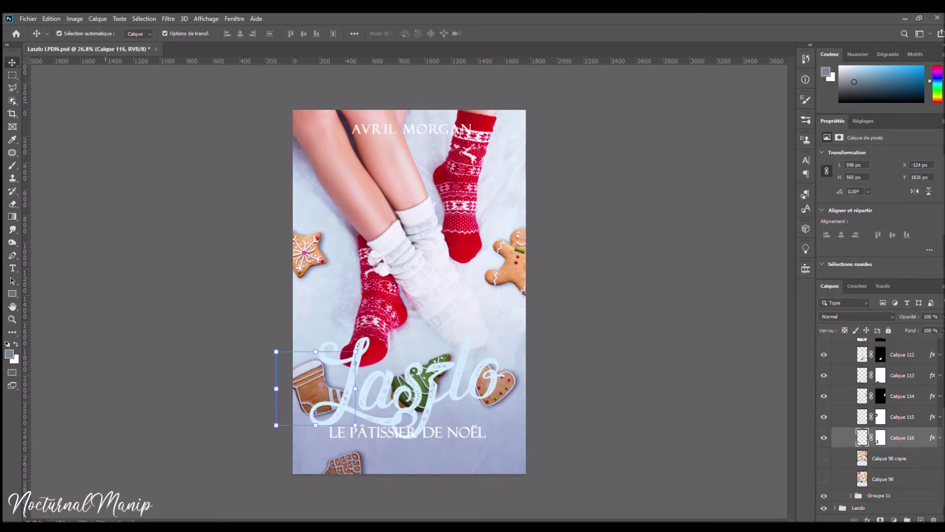
scroll(867, 443, up, 3)
click(885, 451)
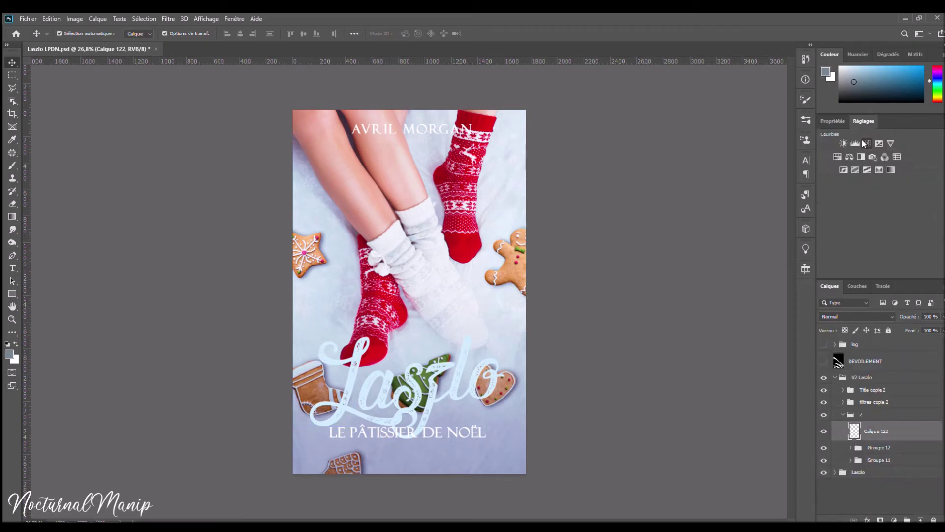
Replace the Courbes 3 curves adjustment with a Niveaux 9 levels adjustment darkening the midtones.
scroll(871, 222, down, 1)
drag(930, 242, 911, 242)
click(850, 231)
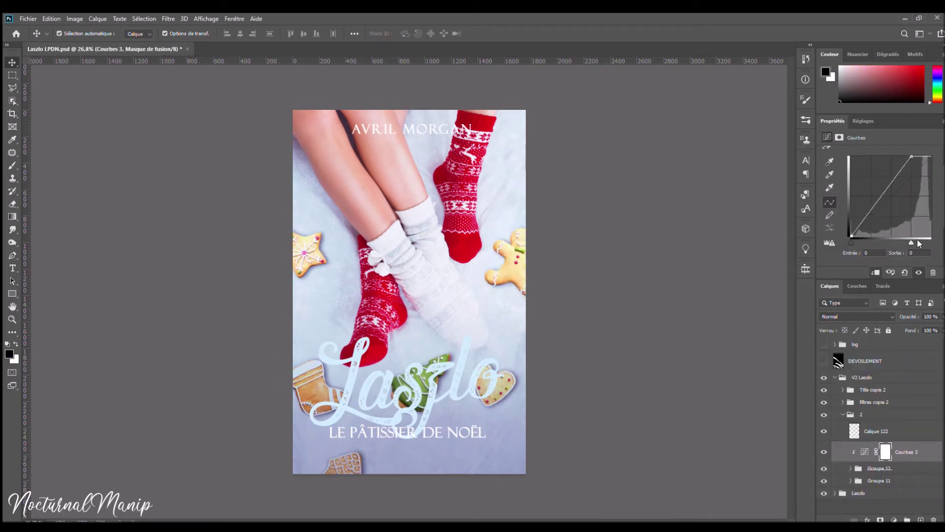
key(Delete)
drag(886, 225, 910, 228)
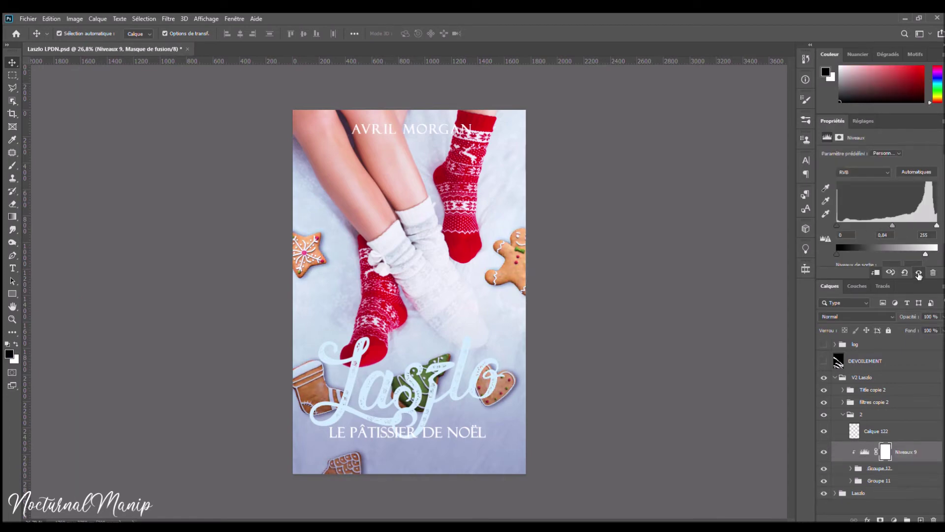
Invert the Niveaux 9 mask and paint it back in over the Laszlo title area.
key(ctrl+i)
click(12, 165)
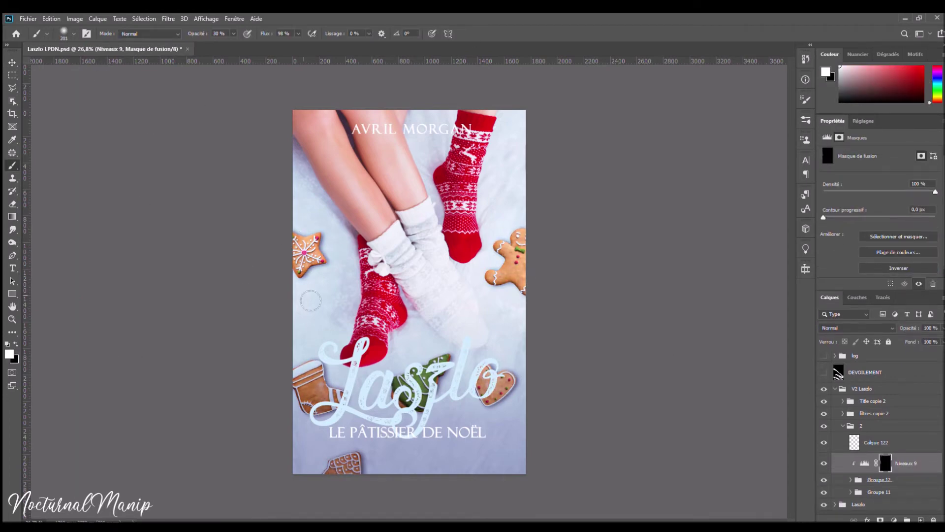
drag(512, 394, 345, 460)
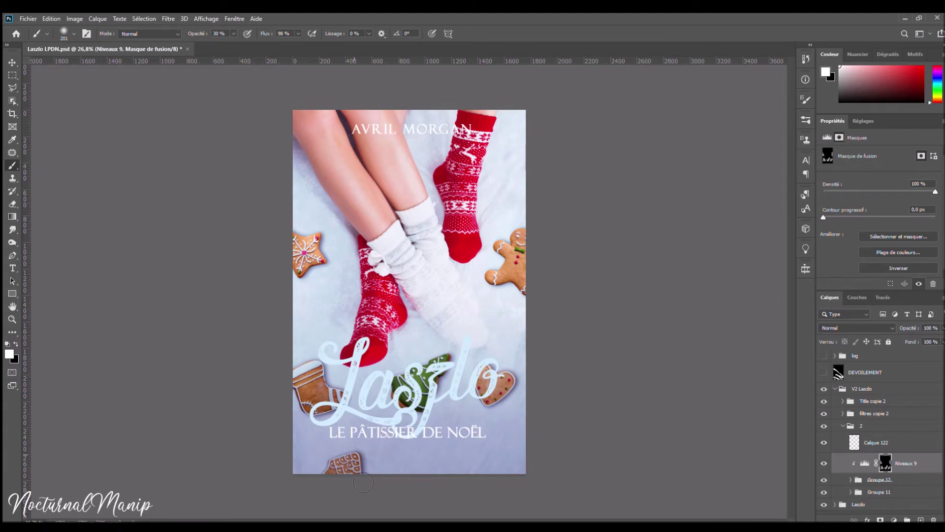
click(863, 120)
click(877, 442)
key(x)
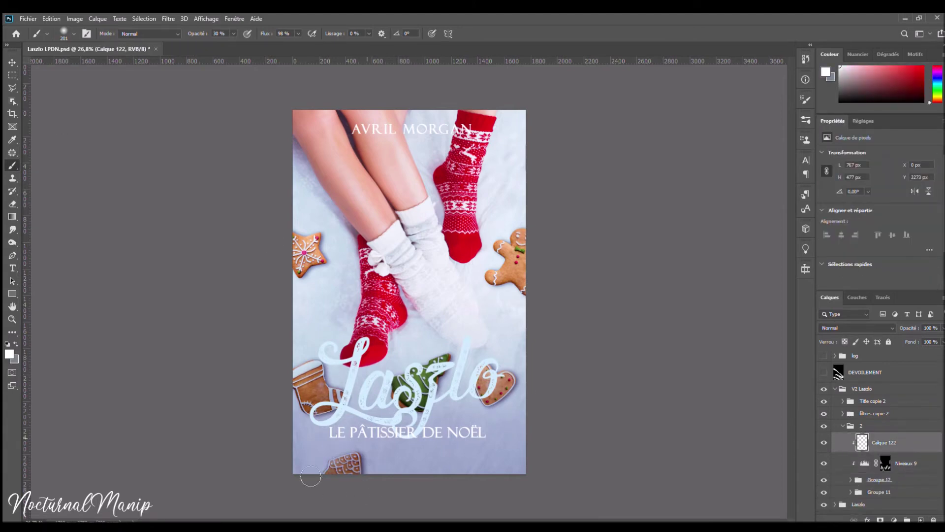
Brush white over the Laszlo title, then shade the cookies black on a clipped Lumière tamisée layer.
drag(486, 287, 295, 393)
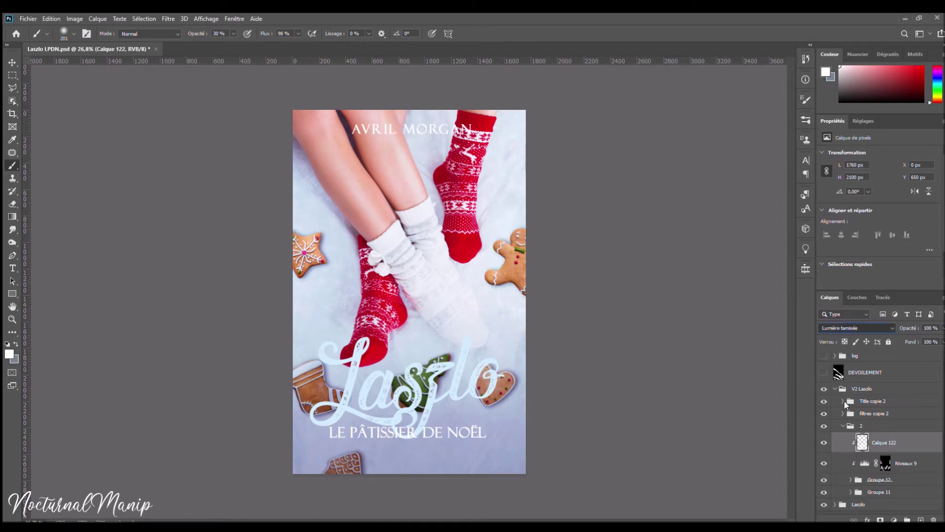
click(921, 519)
key(ctrl+alt+g)
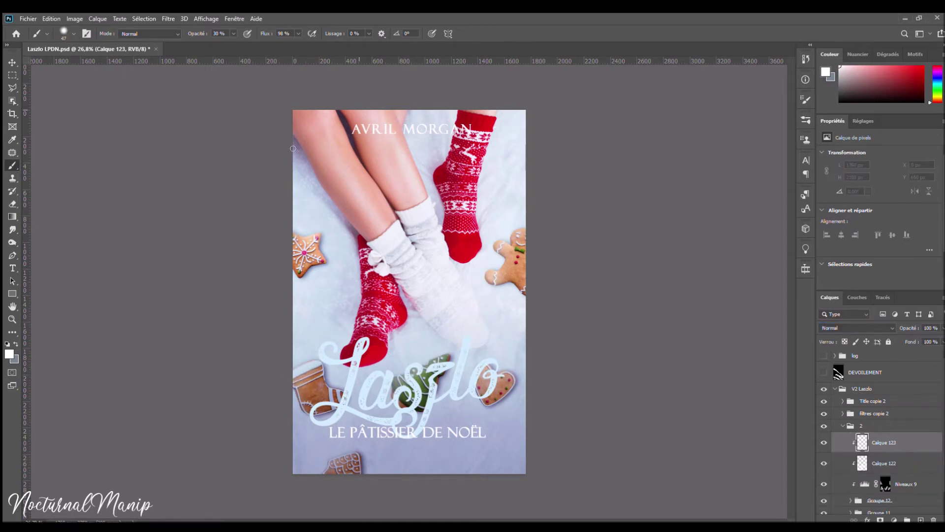
key(x)
click(521, 242)
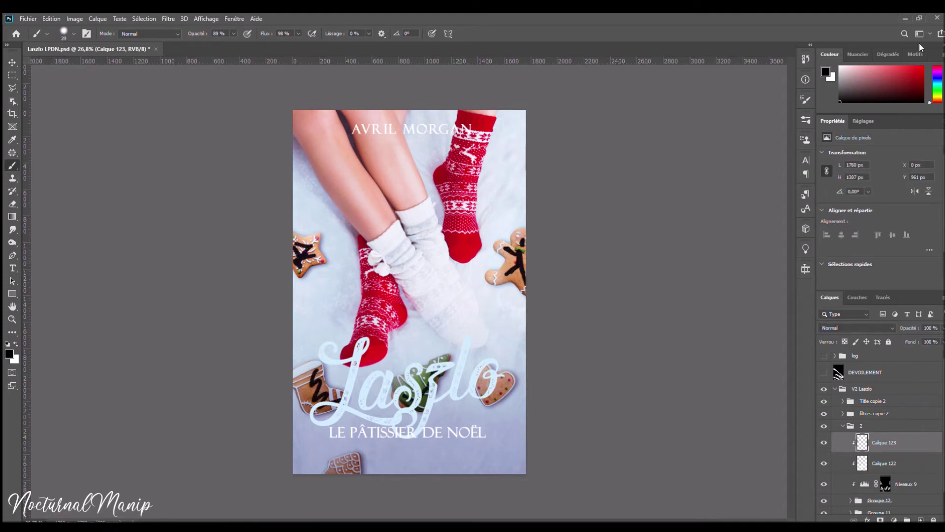
click(856, 327)
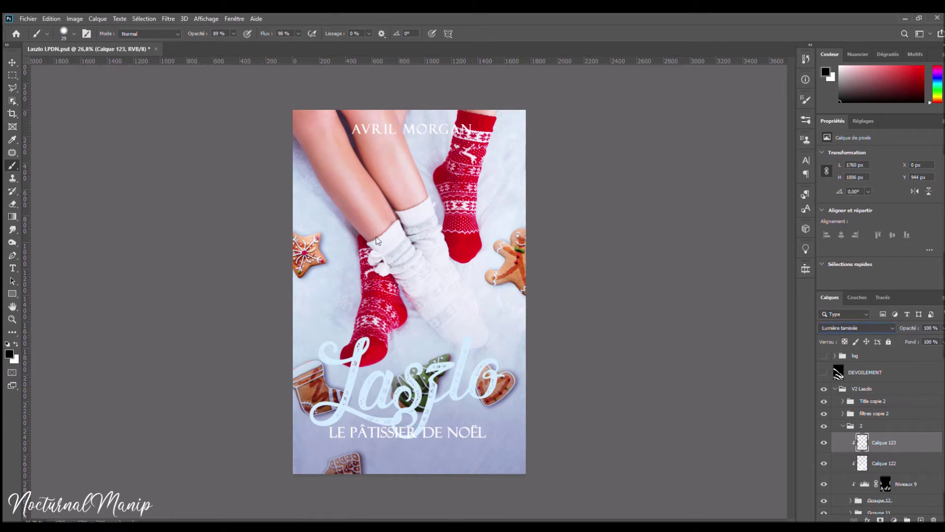
drag(908, 327, 923, 338)
click(843, 426)
On a new layer in Groupe 11, trace black shading along the socks and left leg.
click(921, 519)
drag(339, 110, 475, 312)
drag(482, 114, 441, 170)
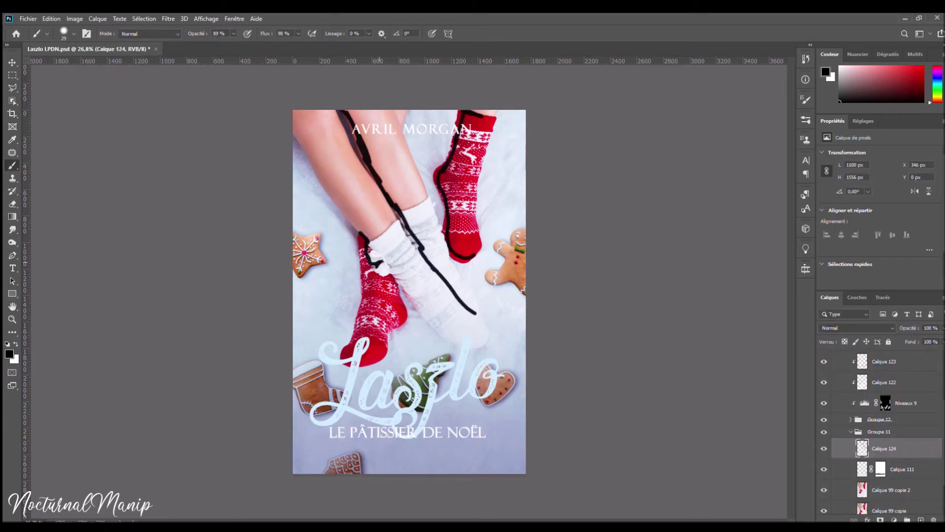
drag(373, 267, 404, 327)
drag(362, 241, 370, 364)
drag(465, 315, 450, 339)
drag(382, 256, 462, 345)
drag(294, 119, 344, 214)
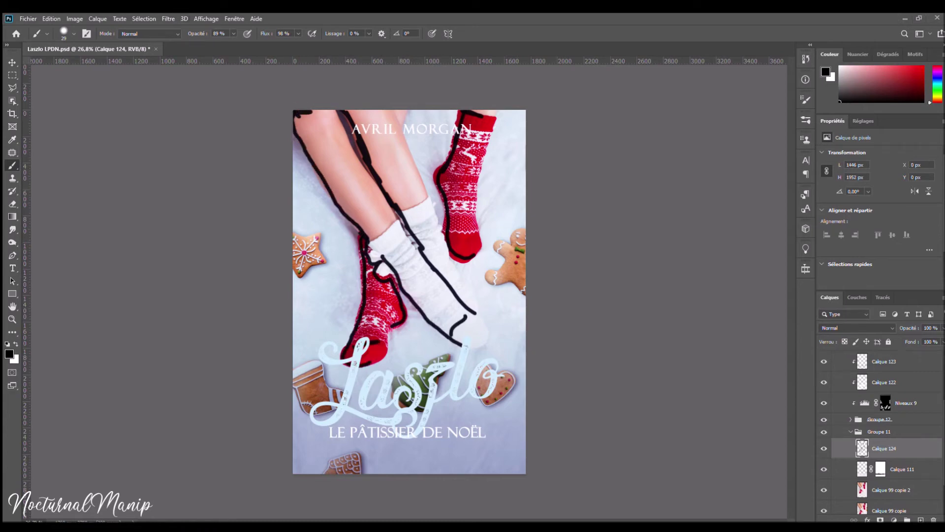
Paint white highlights along the left leg and right red sock on another new layer.
key(alt+shift+f)
key(ctrl+shift+alt+n)
key(x)
drag(327, 111, 391, 231)
drag(492, 111, 466, 246)
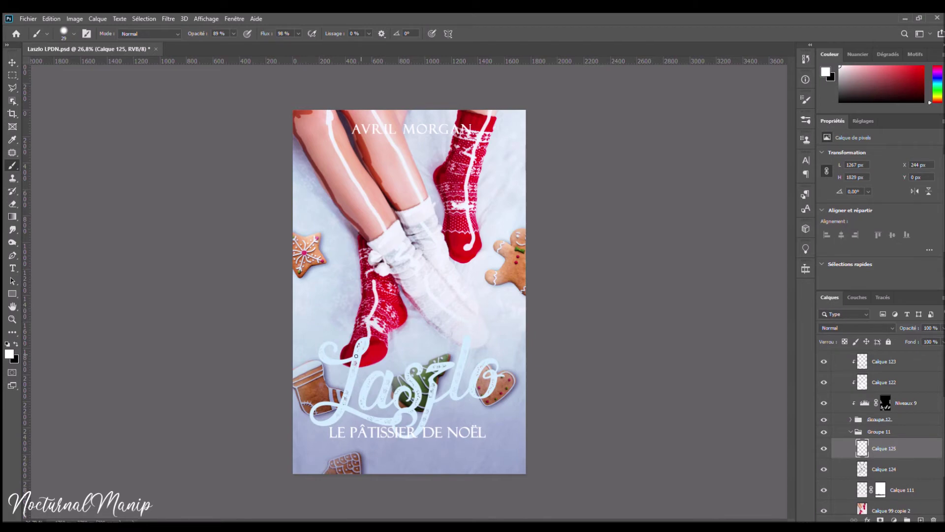
Set the black shading layer Calque 124 to soft light and fade the white highlights.
click(881, 469)
key(shift+alt+f)
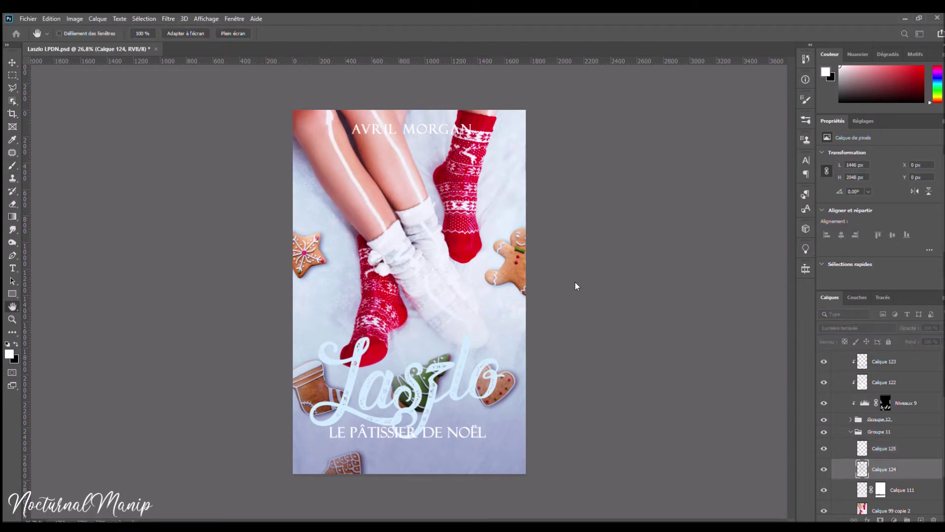
key(b)
key(ctrl+z)
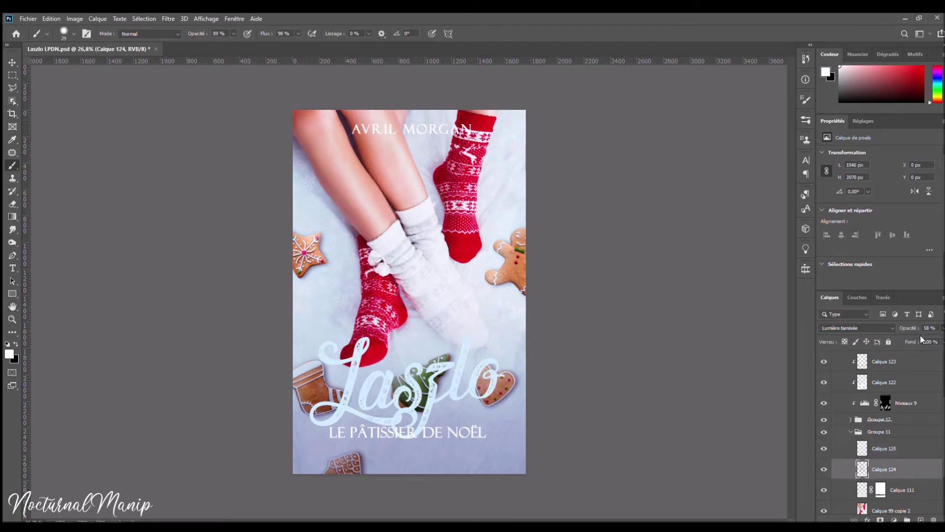
ctrl+click(451, 446)
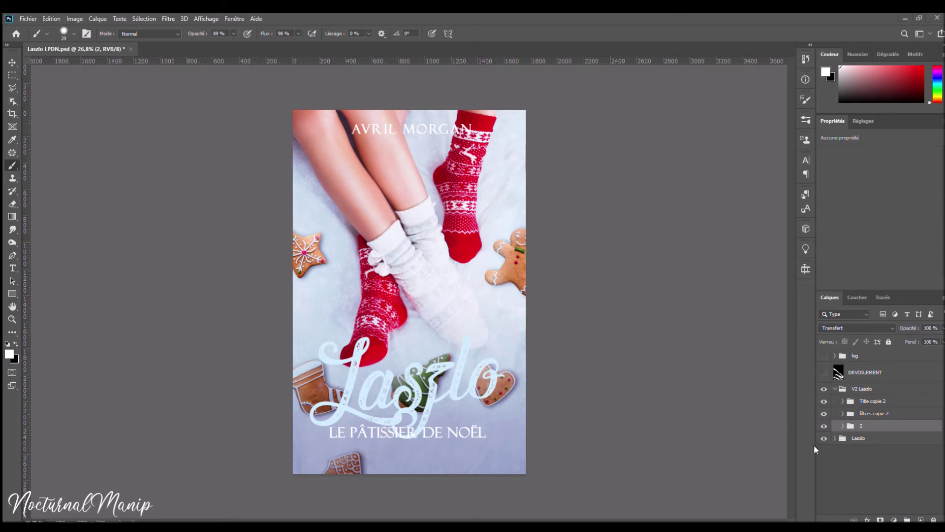
Nudge the first gradient fill copy in Filtres copie 2 slightly left and down.
key(z)
alt+click(363, 390)
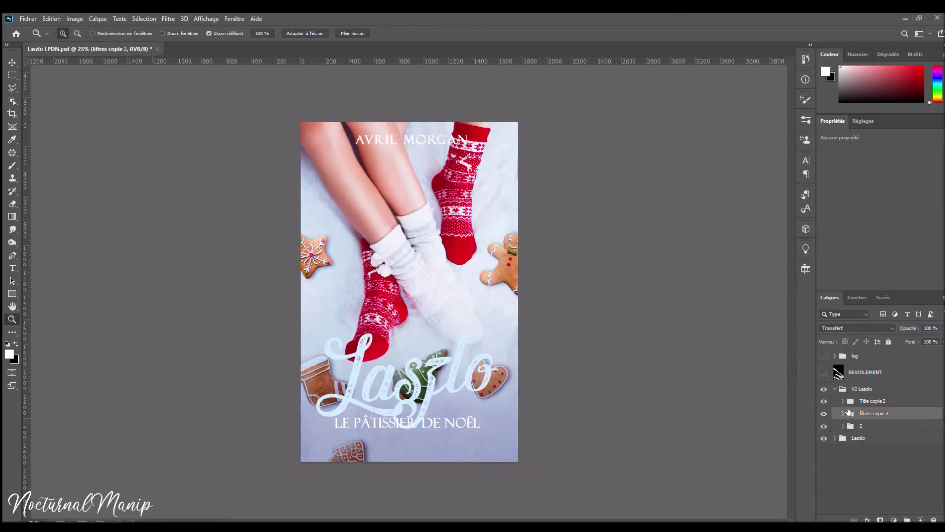
key(v)
click(376, 450)
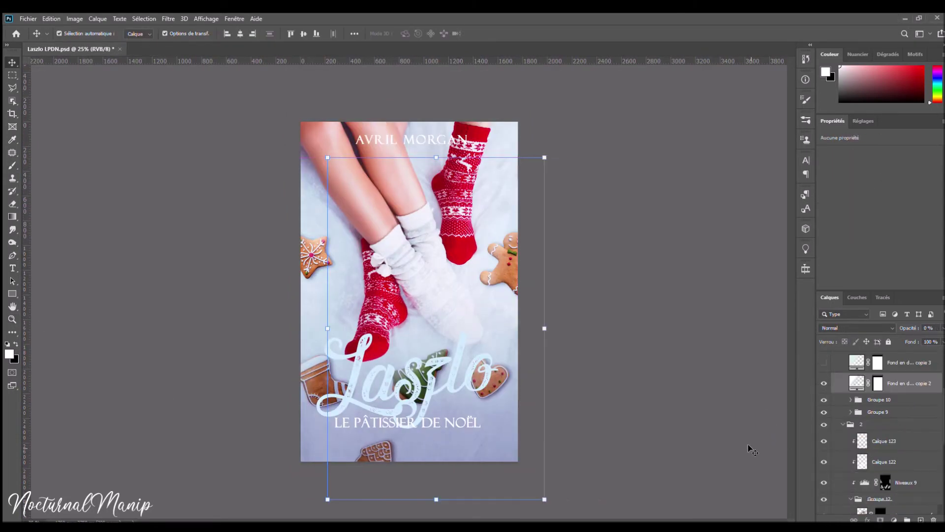
drag(523, 299, 497, 314)
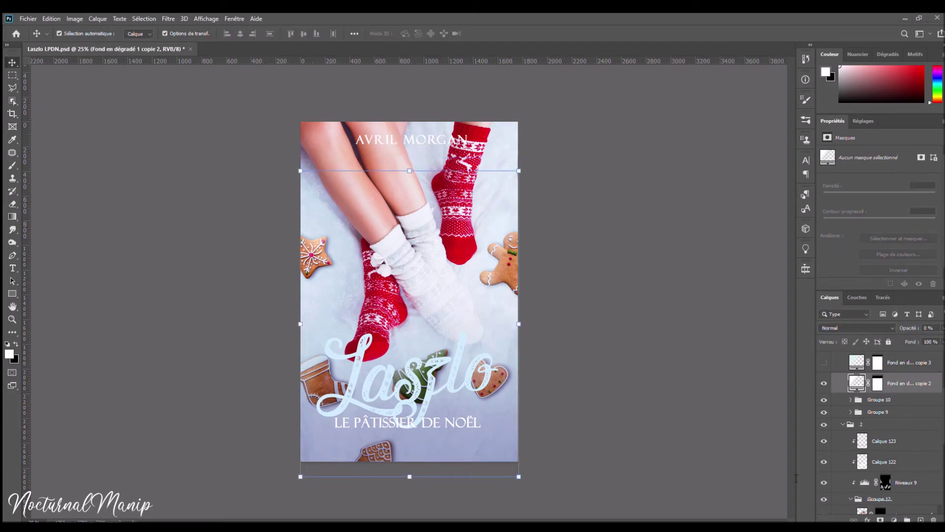
In Groupe 9, show the second gradient, change the Color Lookup preset, and mask the gradient fill.
click(848, 423)
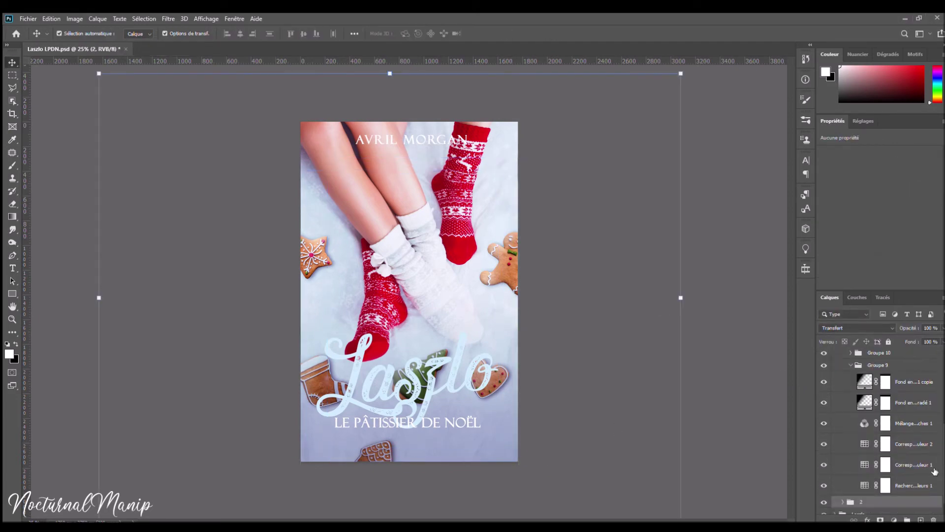
click(847, 382)
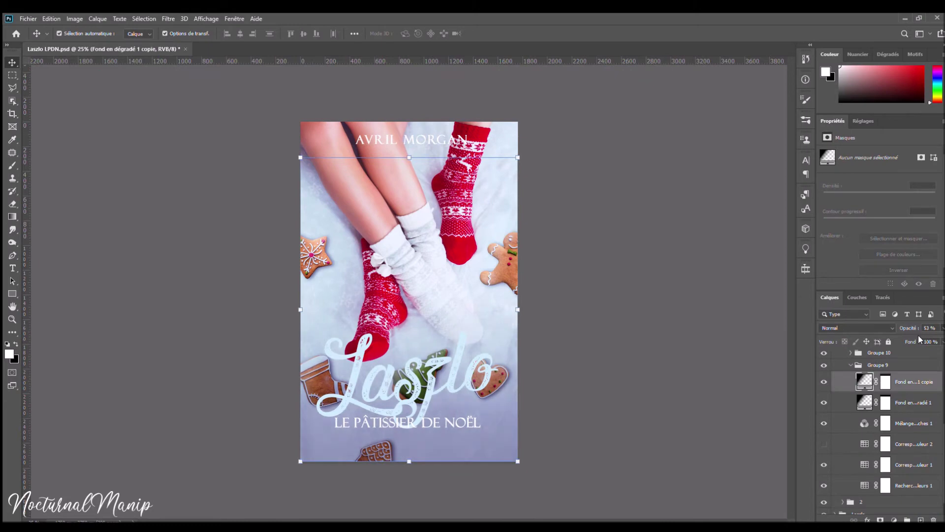
click(847, 402)
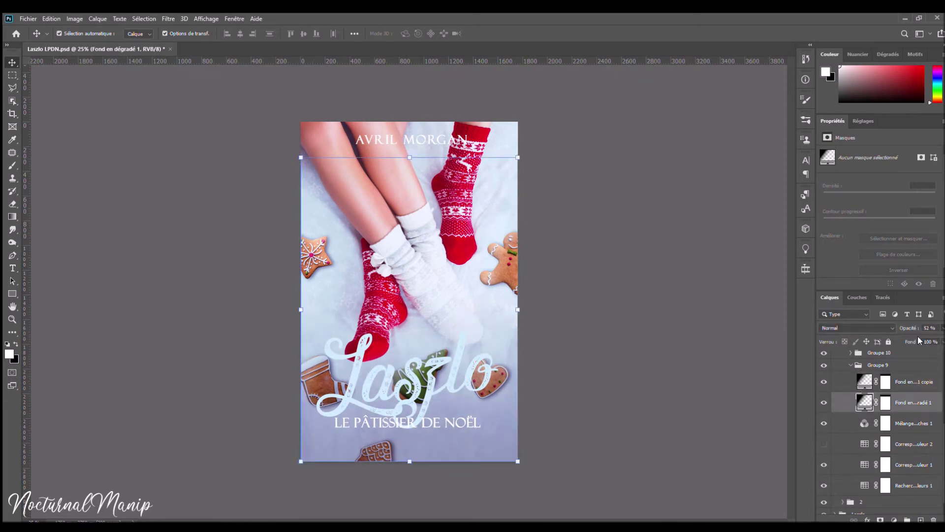
click(824, 403)
click(885, 422)
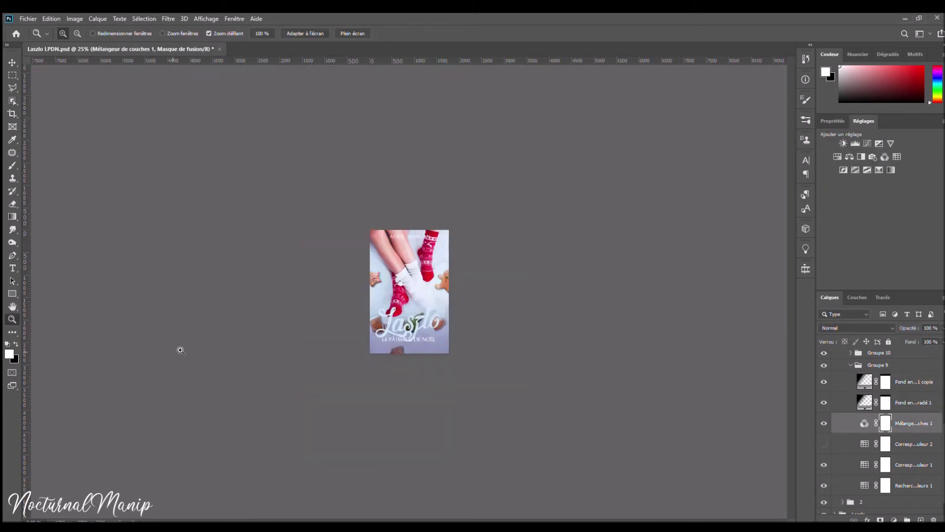
key(Up)
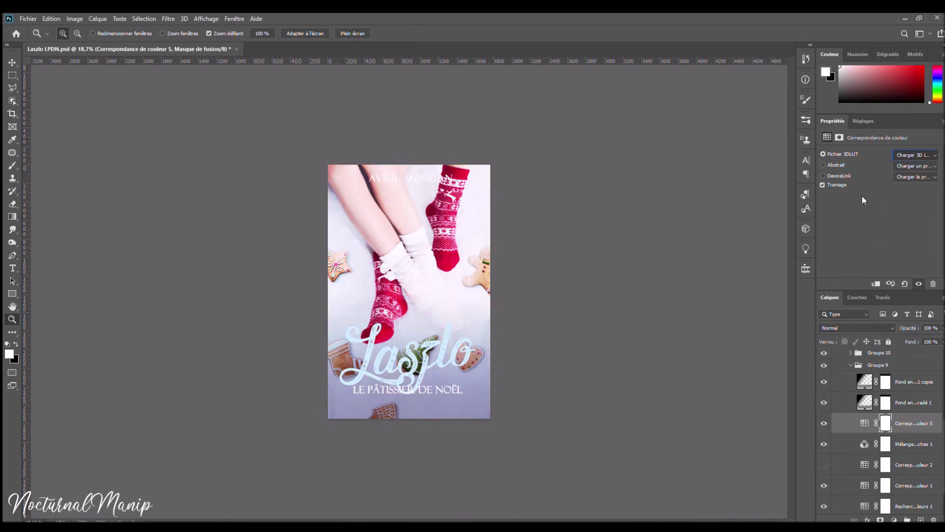
key(Up)
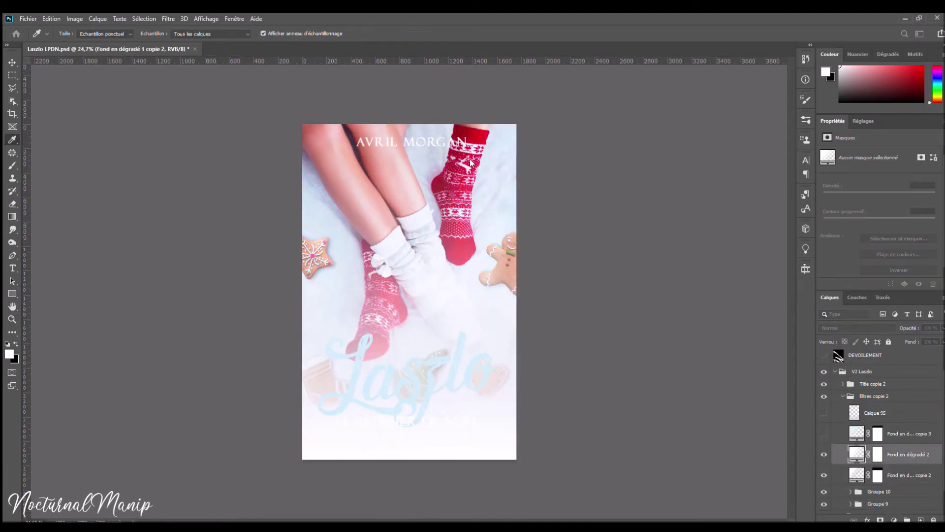
drag(450, 276, 435, 285)
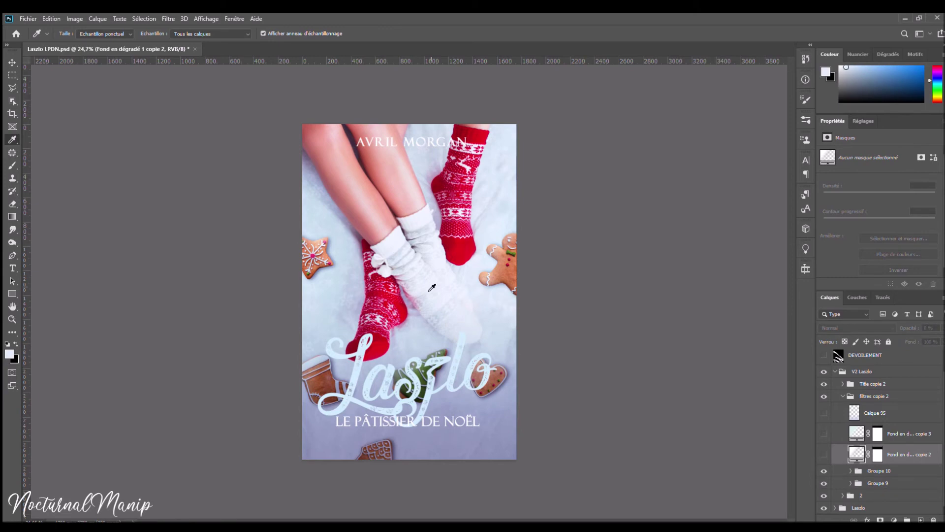
click(413, 274)
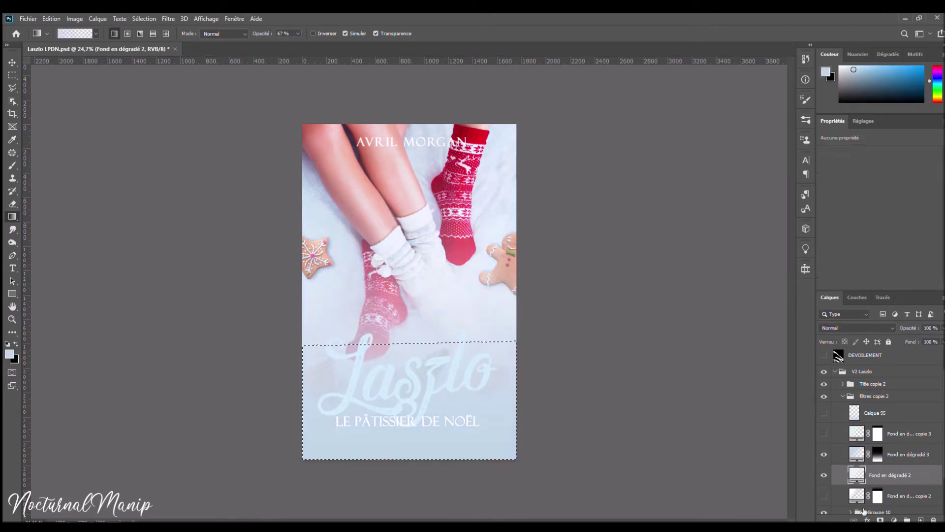
click(880, 520)
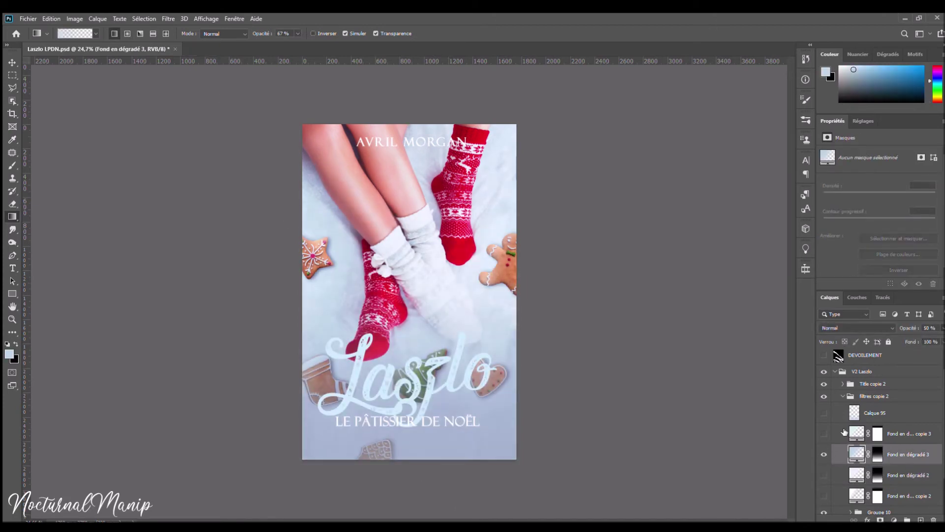
Hide the original Laszlo title and set the copied title's text colour to deep red.
click(823, 467)
double_click(857, 418)
click(460, 254)
click(496, 261)
click(313, 257)
click(458, 250)
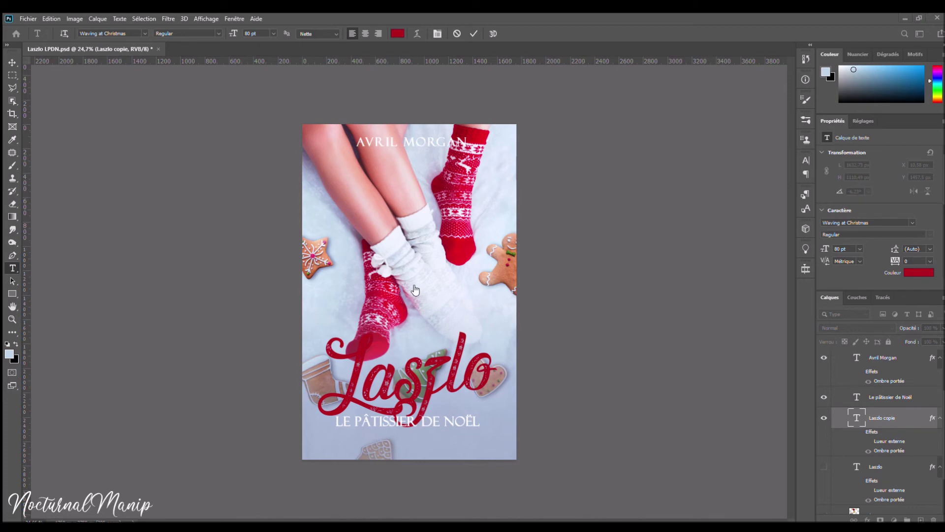
Give the Laszlo title a sampled deep red and brush red over its letters on a new layer.
click(473, 33)
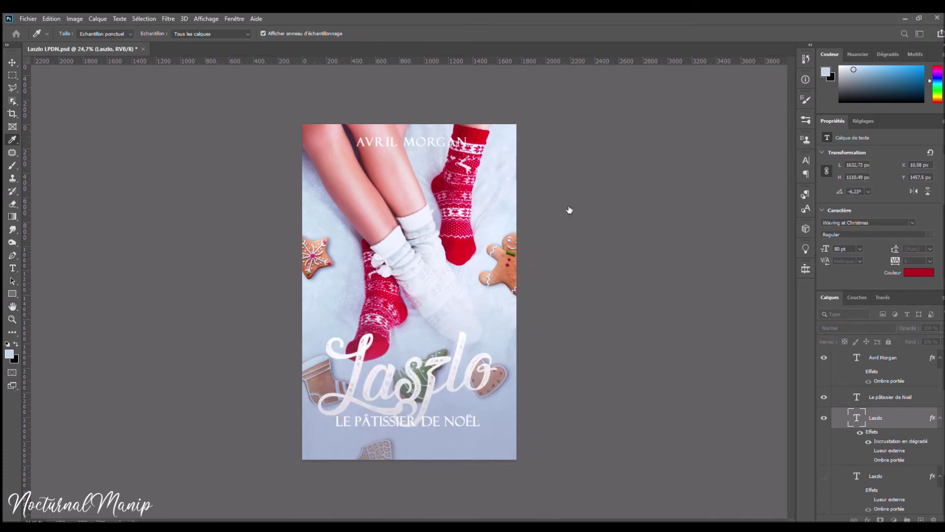
click(465, 249)
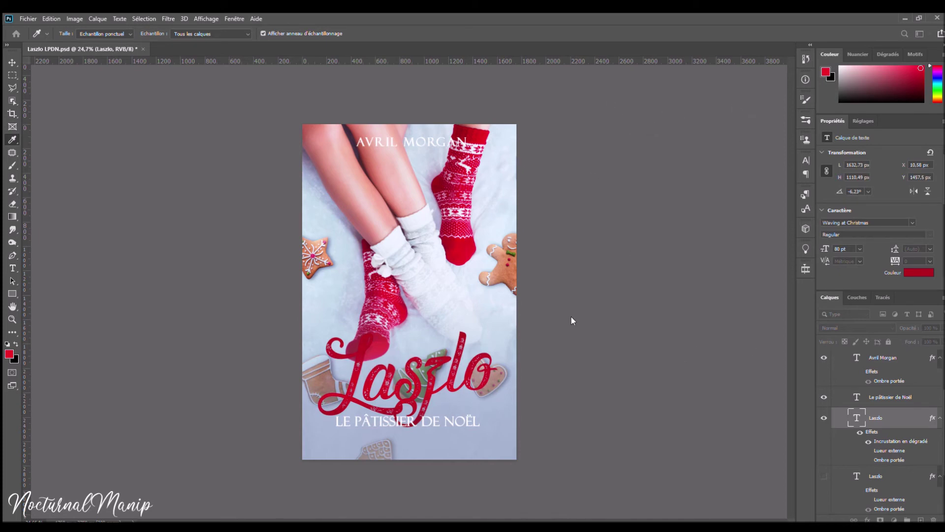
key(ctrl+shift+alt+n)
key(b)
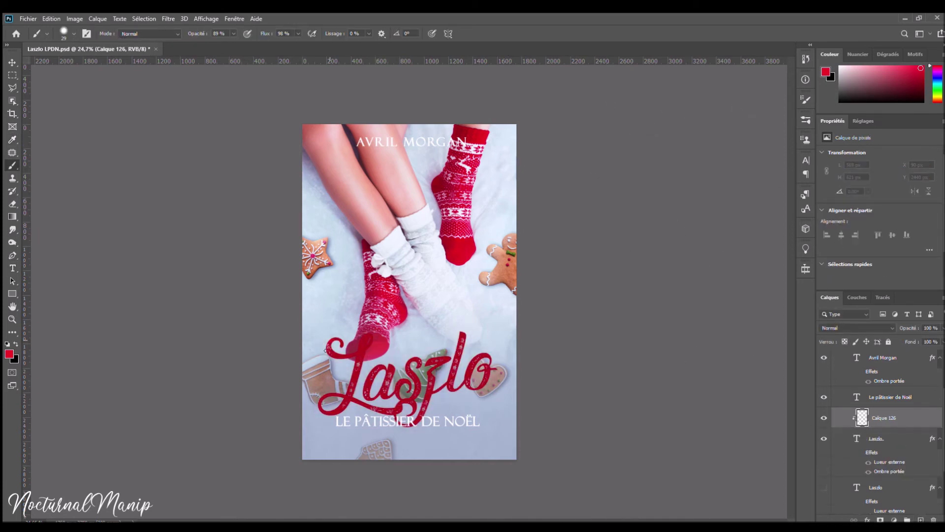
drag(400, 357, 451, 367)
Lower the red paint layer's opacity to 57%.
key(z)
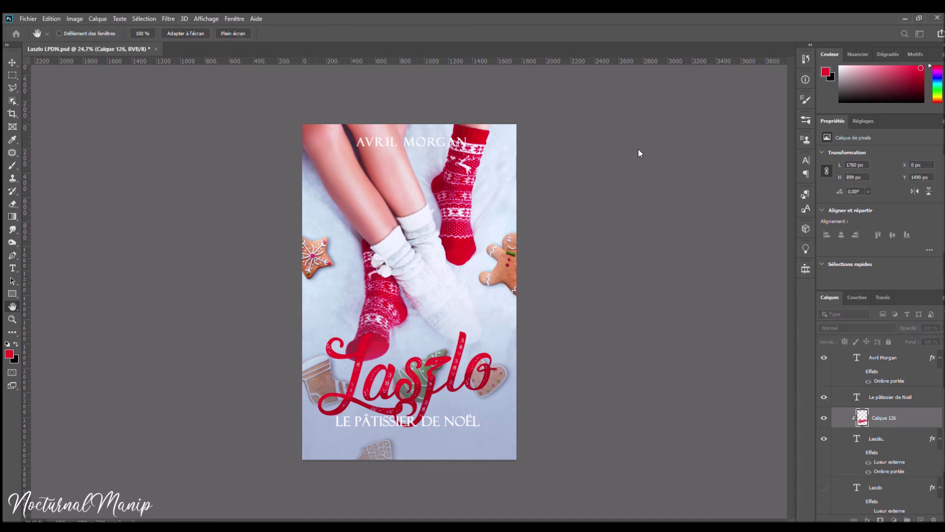
scroll(409, 292, down, 3)
scroll(409, 291, up, 2)
key(5)
key(7)
scroll(439, 279, up, 3)
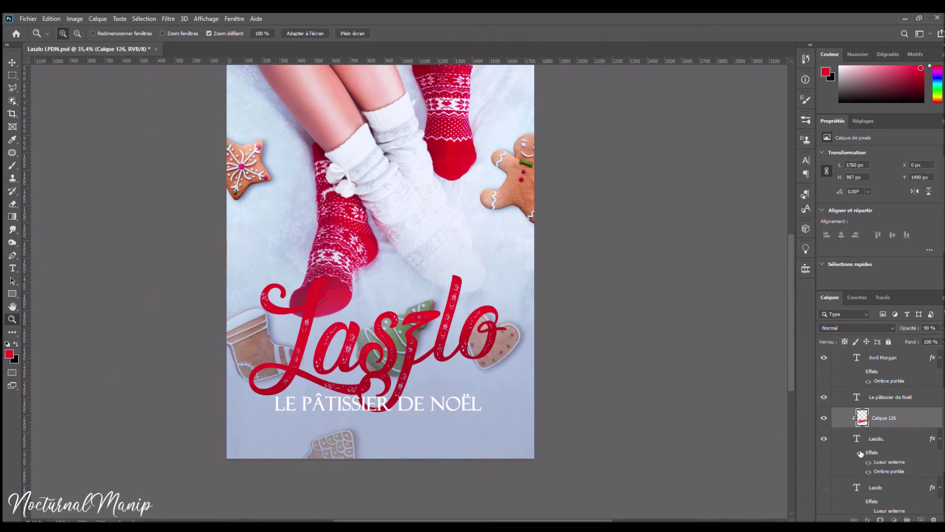
scroll(867, 485, down, 2)
scroll(866, 485, down, 5)
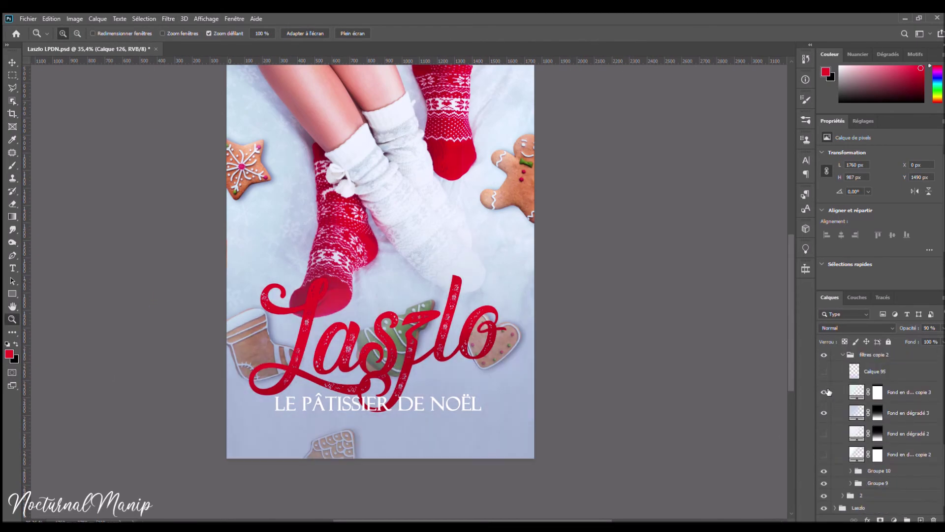
Show the bottom gradient copy layer and set its opacity to 80%.
click(906, 413)
click(924, 328)
text(80)
key(Return)
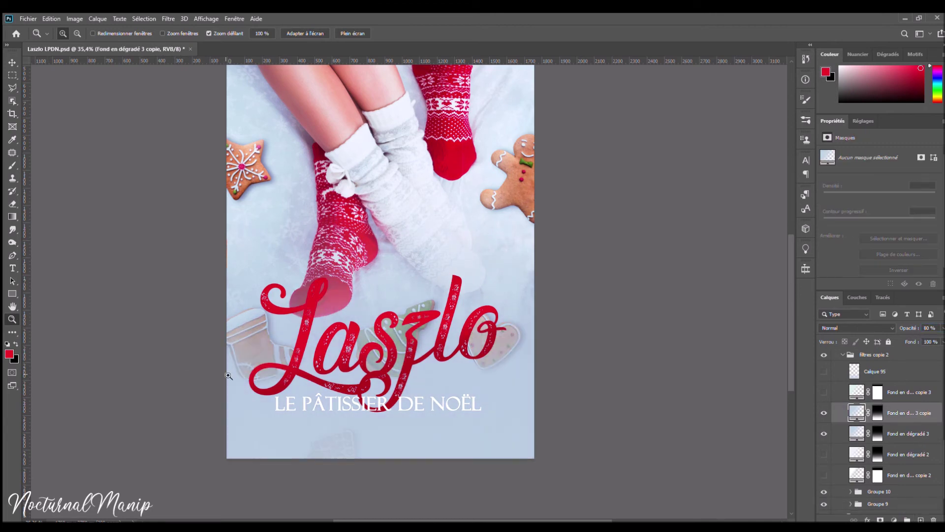
scroll(441, 399, down, 3)
scroll(401, 296, up, 2)
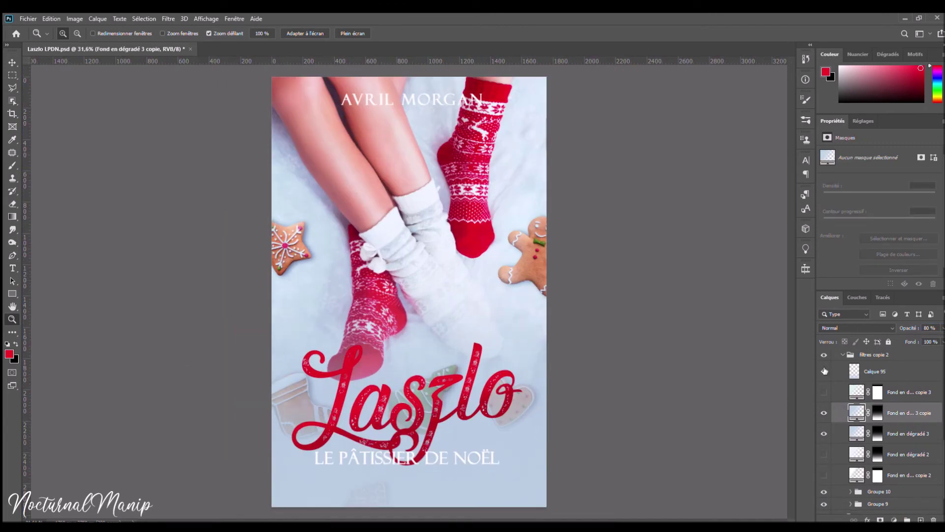
scroll(831, 456, up, 5)
click(842, 483)
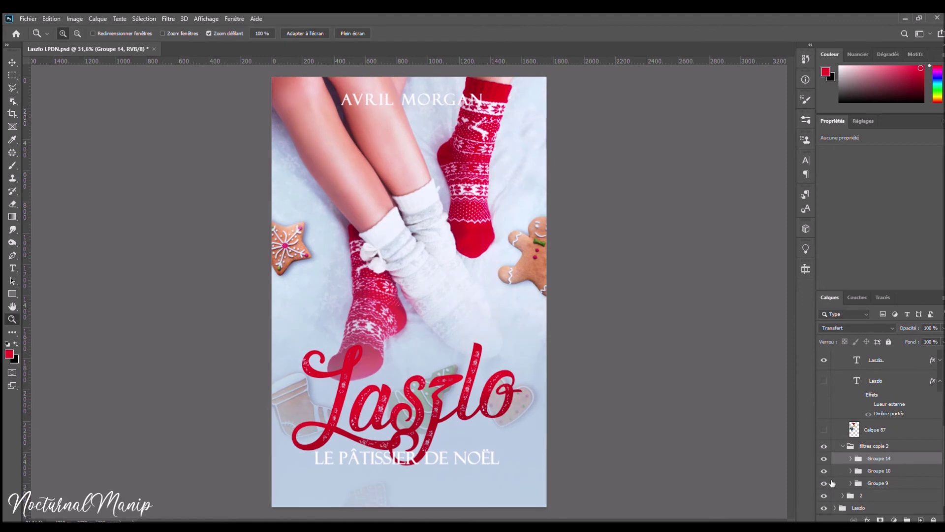
Hide Calque 126 and try a yellow text colour on the Laszlo title.
click(824, 376)
double_click(856, 397)
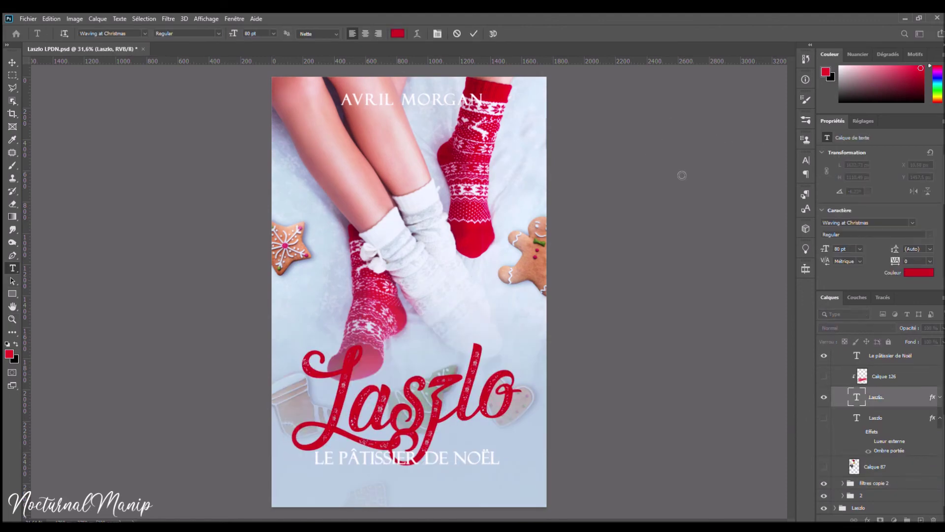
drag(482, 92, 746, 224)
drag(403, 105, 713, 95)
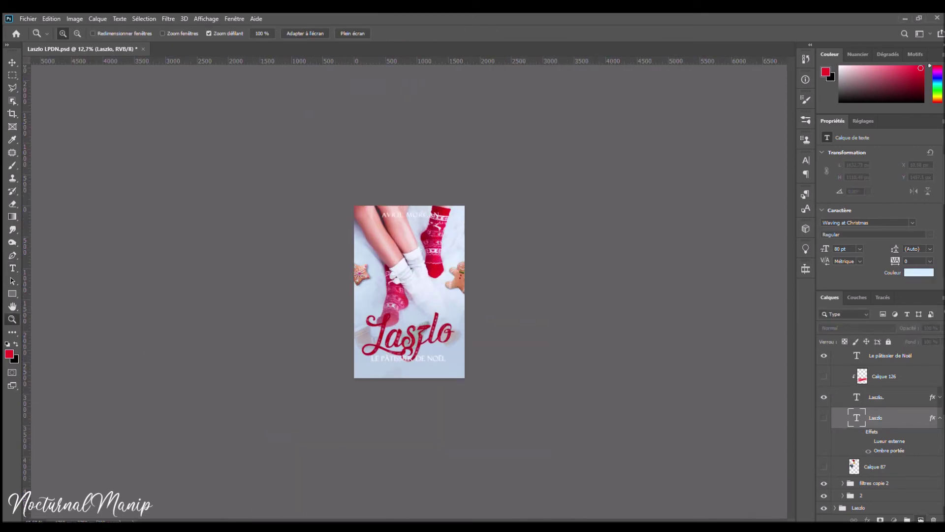
click(426, 342)
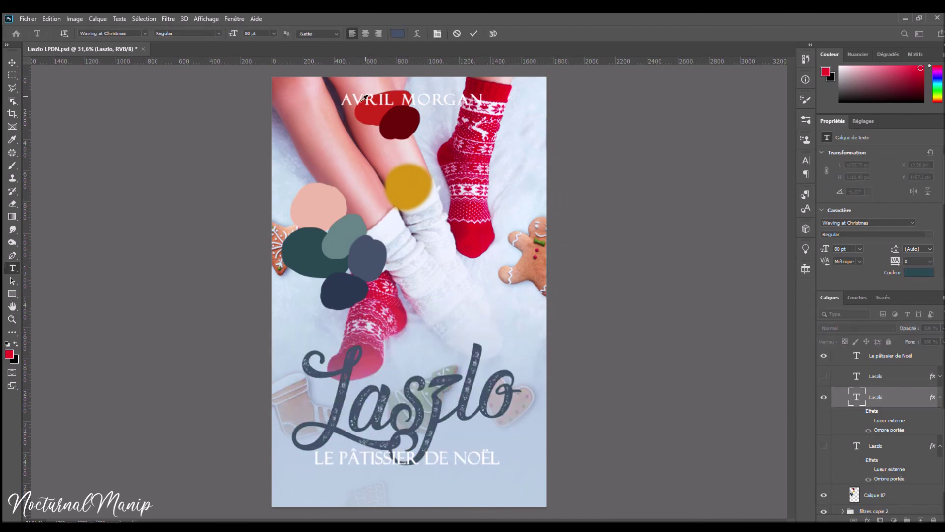
key(Escape)
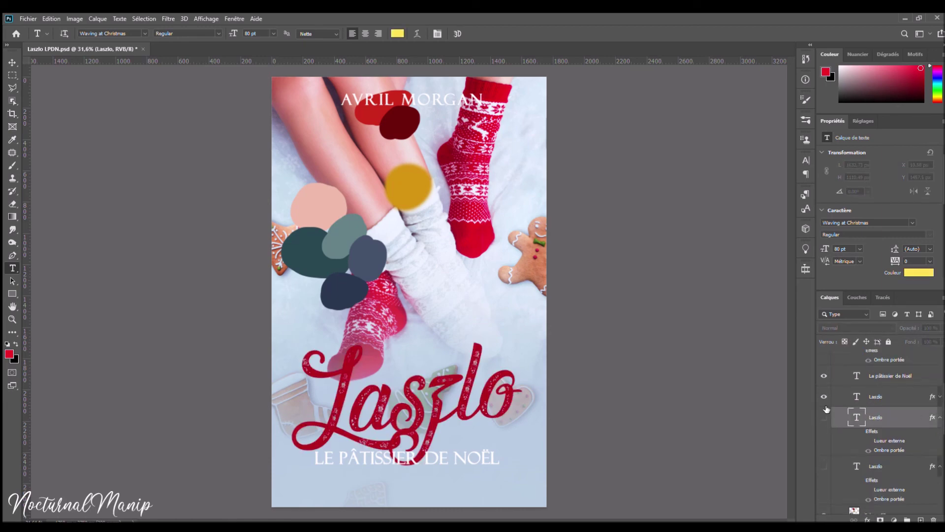
Make the dark slate-teal Laszlo title version the visible one and view the whole cover.
click(824, 417)
click(824, 396)
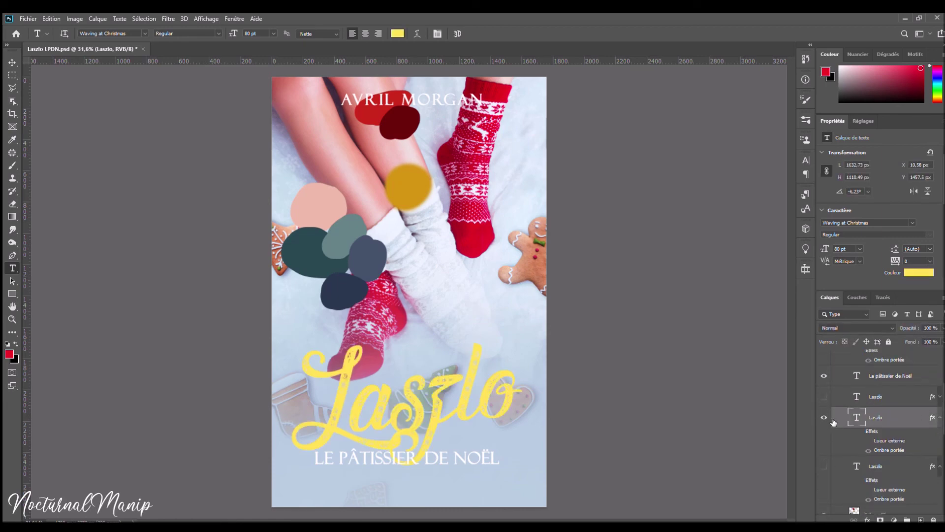
click(441, 400)
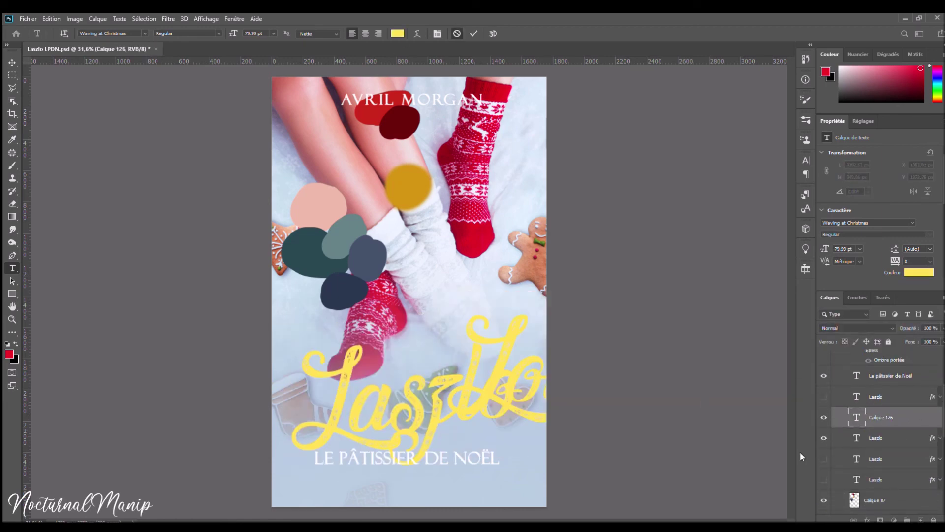
click(12, 319)
click(824, 438)
scroll(886, 418, up, 5)
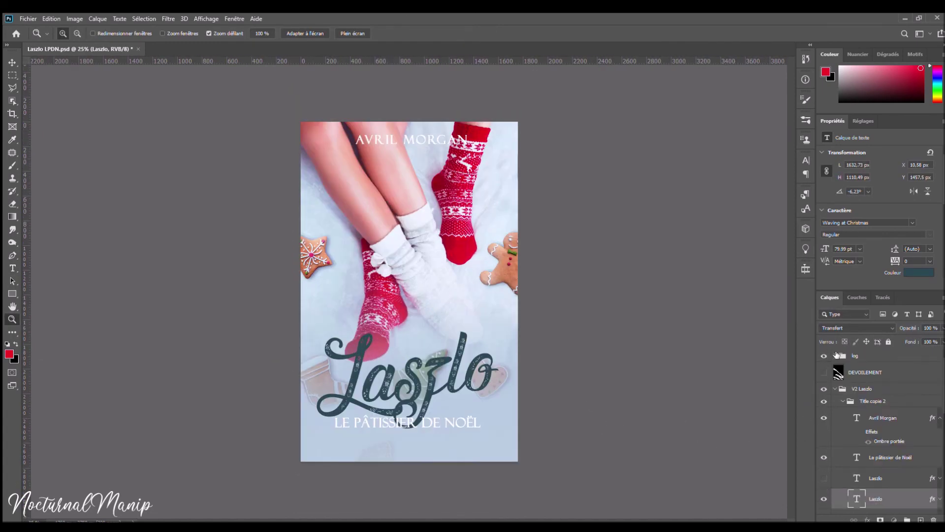
Show the designer credit and change the volume number to 2.
click(867, 355)
click(824, 393)
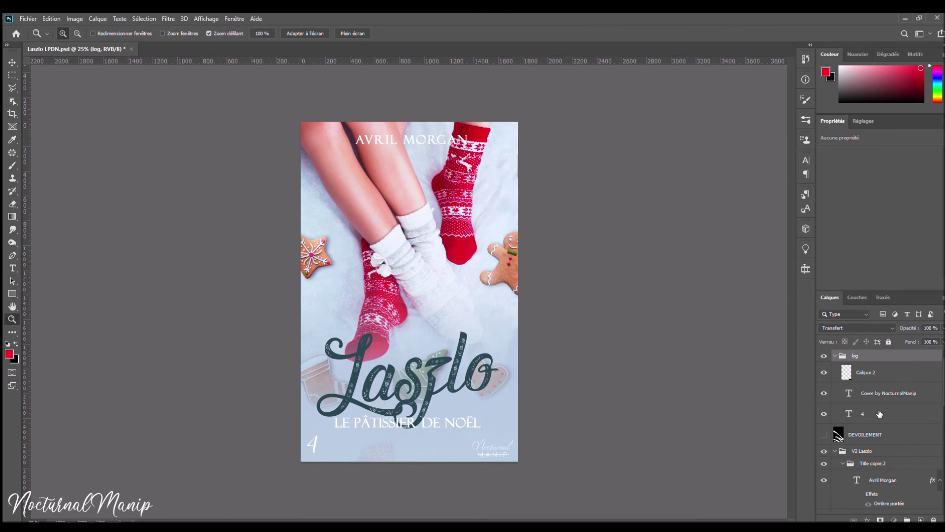
double_click(849, 413)
text(2)
click(835, 356)
Fill the clipped title overlay layer with teal using the Paint Bucket.
scroll(821, 378, down, 3)
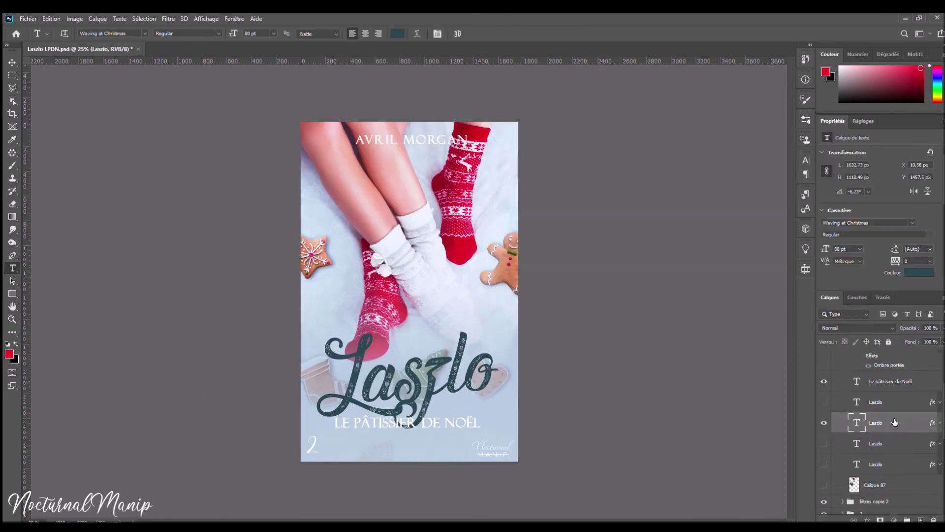
key(i)
click(12, 217)
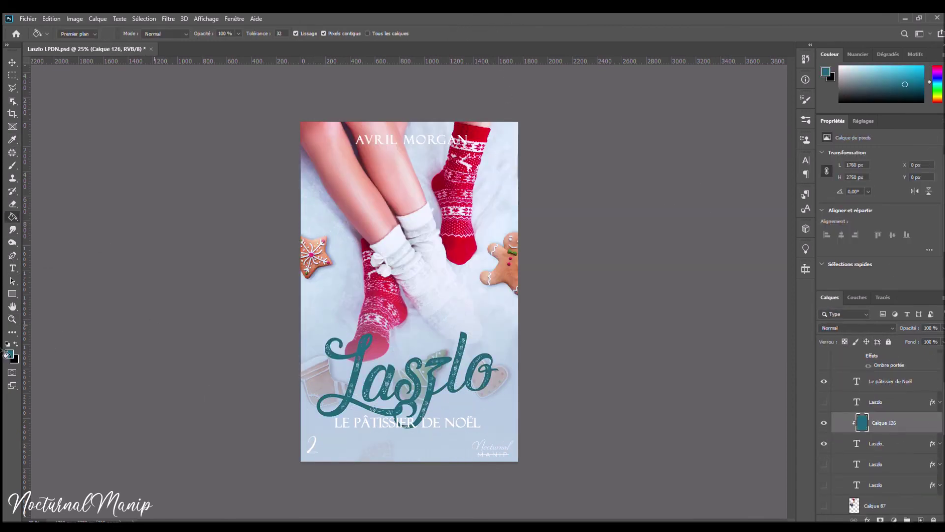
click(437, 378)
alt+click(466, 375)
Fit the cover in the window and move the Fond en dégradé 2 gradient copy higher.
key(z)
scroll(487, 412, down, 3)
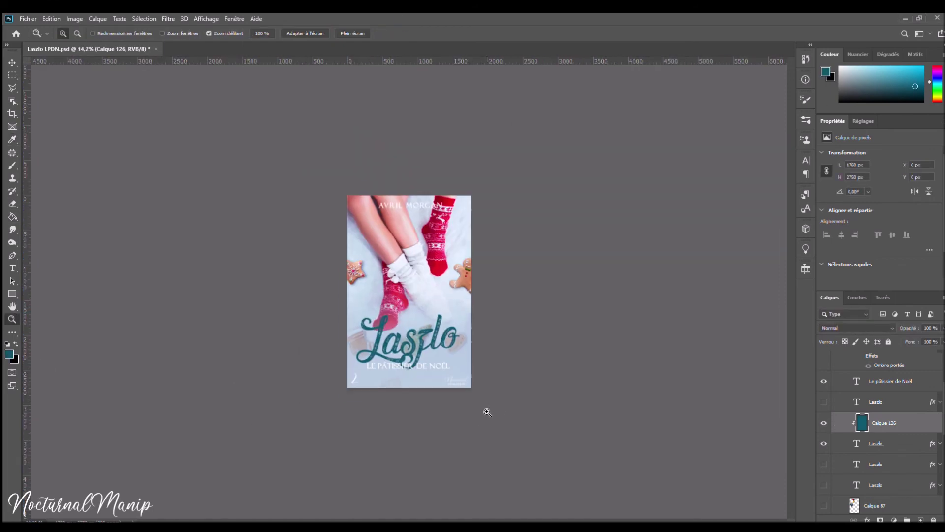
drag(487, 413, 767, 428)
key(ctrl+0)
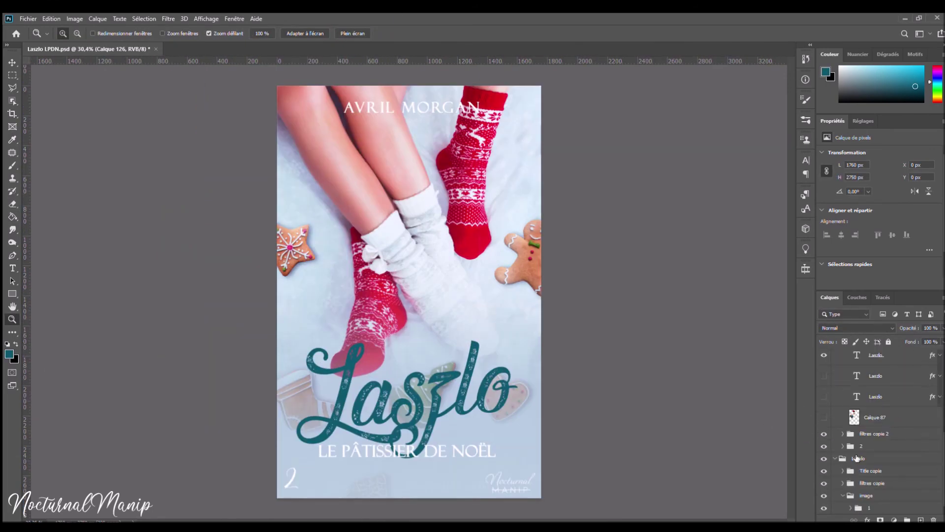
scroll(881, 428, up, 3)
click(913, 433)
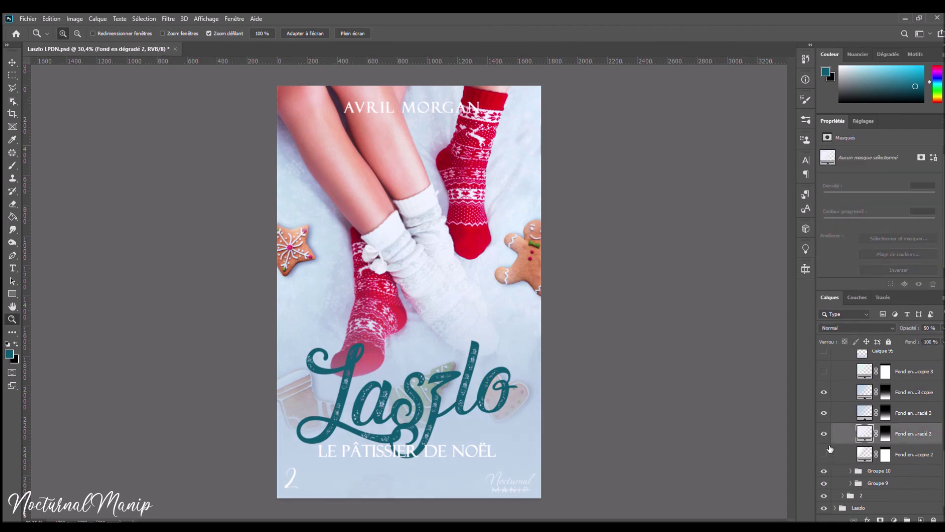
drag(862, 454, 862, 382)
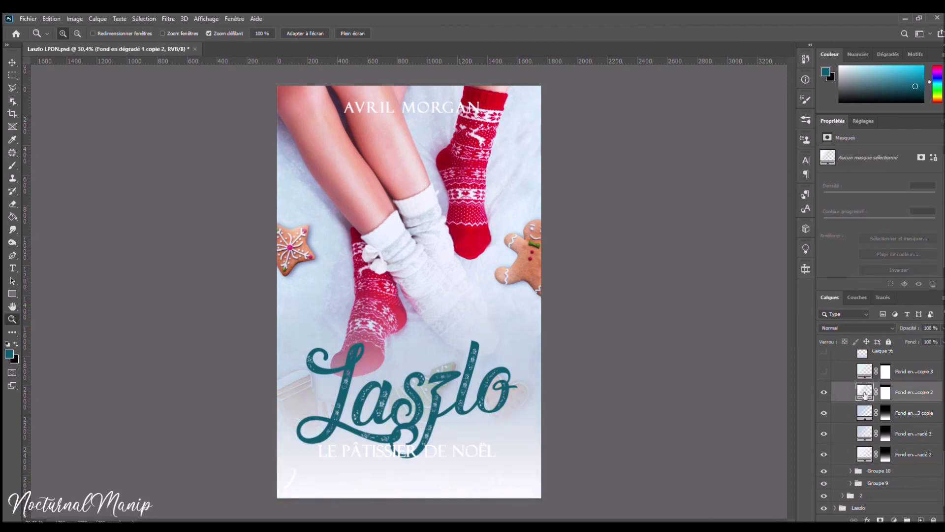
Eyedrop a pale lavender-blue colour for the bottom gradient.
key(i)
click(315, 196)
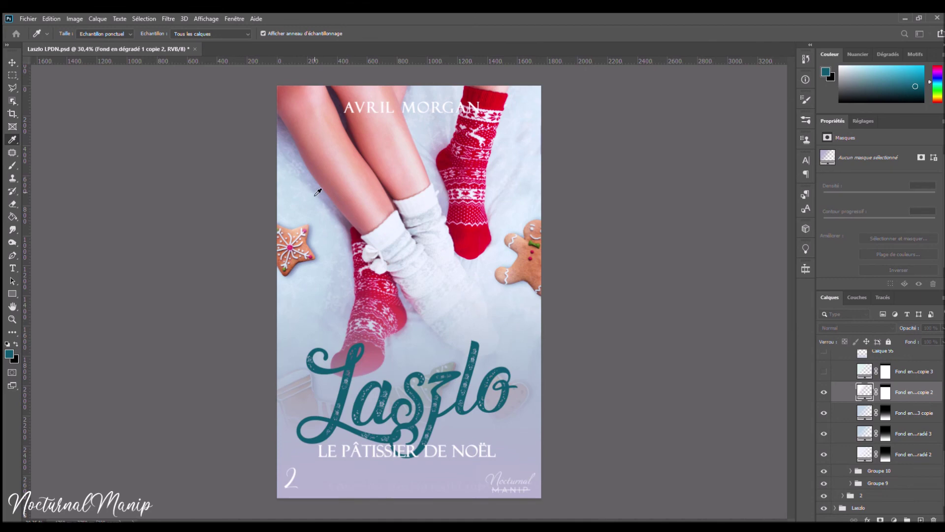
mouse_move(282, 156)
mouse_down()
mouse_move(371, 378)
mouse_move(327, 218)
mouse_up()
click(338, 296)
key(z)
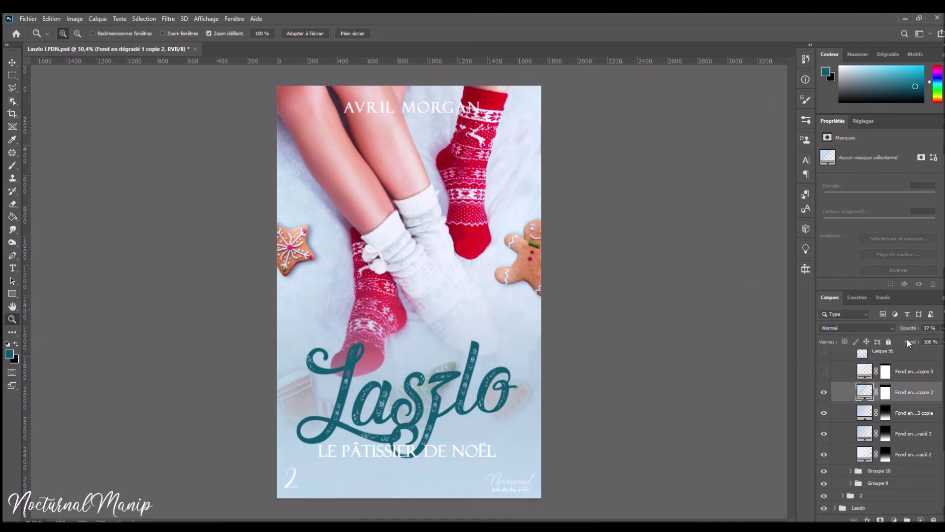
alt+click(757, 148)
scroll(838, 380, up, 1)
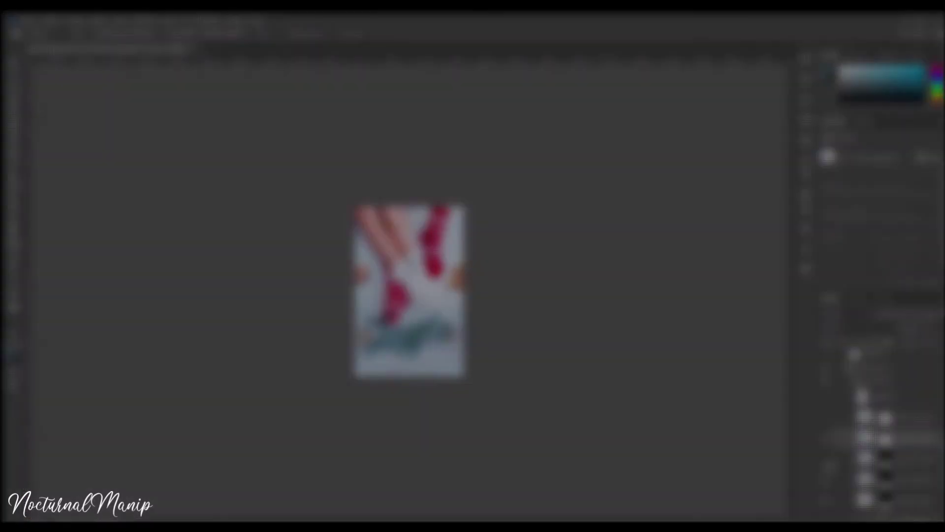